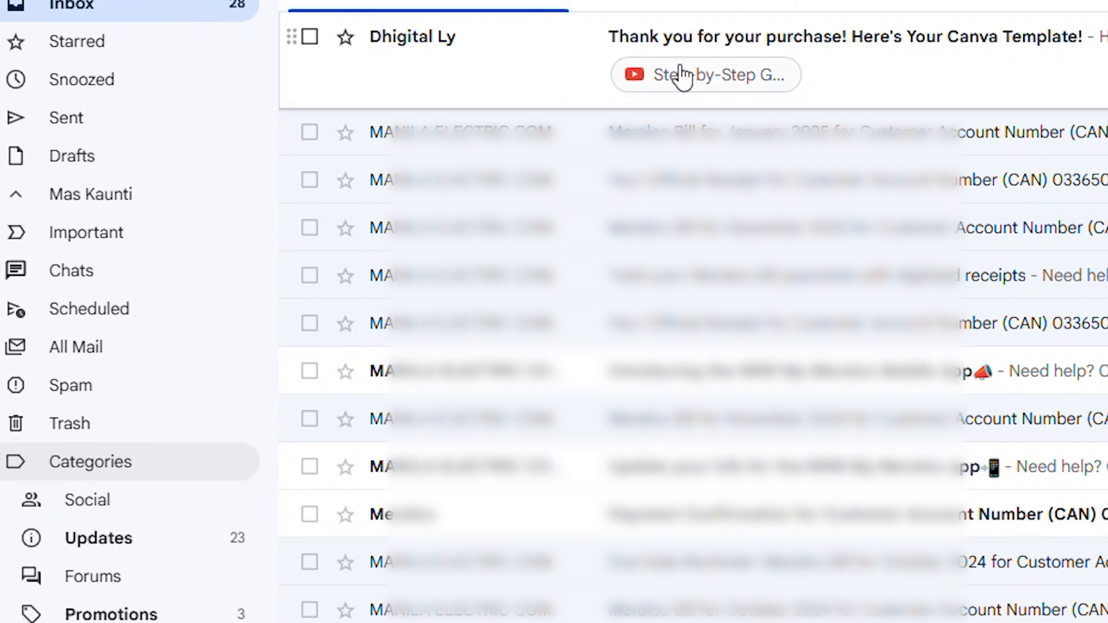
Step: Open the purchase e-mail with the Canva template, follow its template access link, and use the template for a new design
left_click(923, 89)
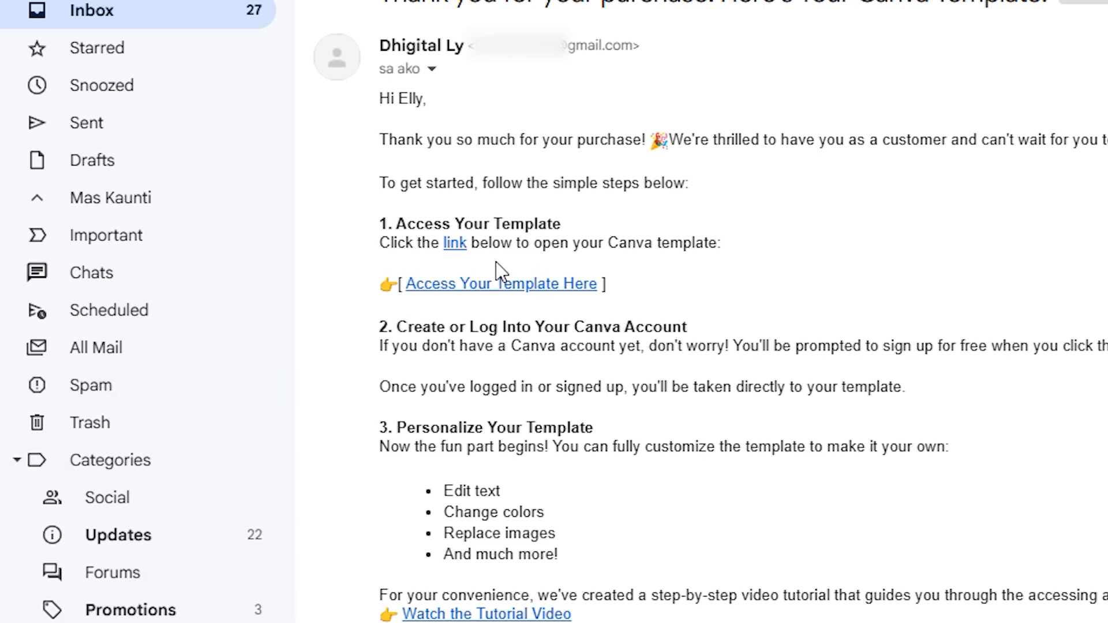
left_click(527, 283)
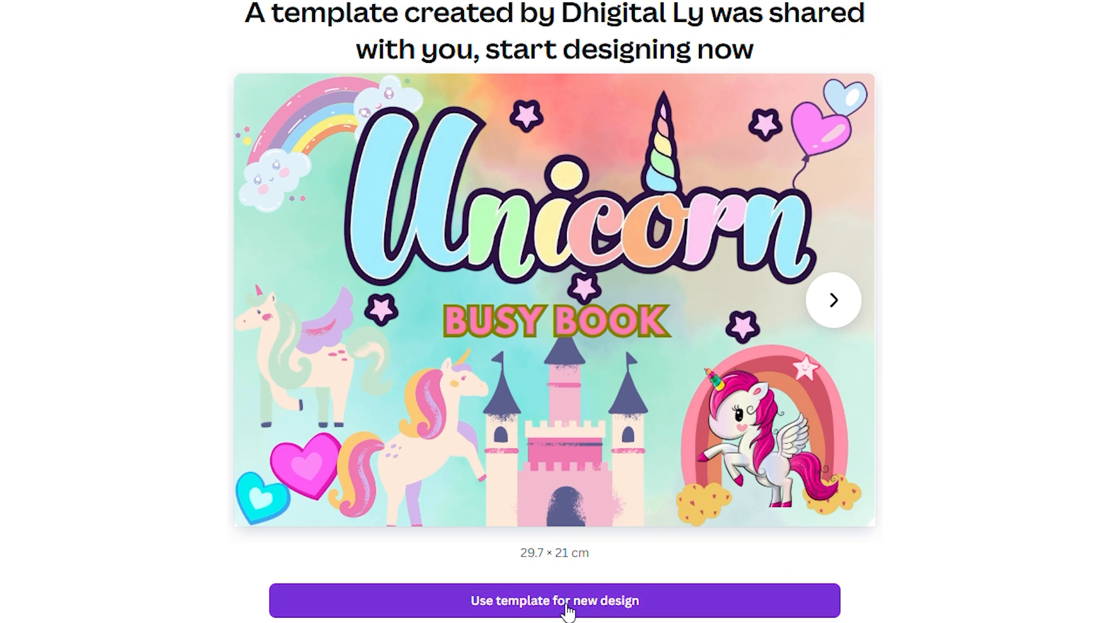
left_click(569, 611)
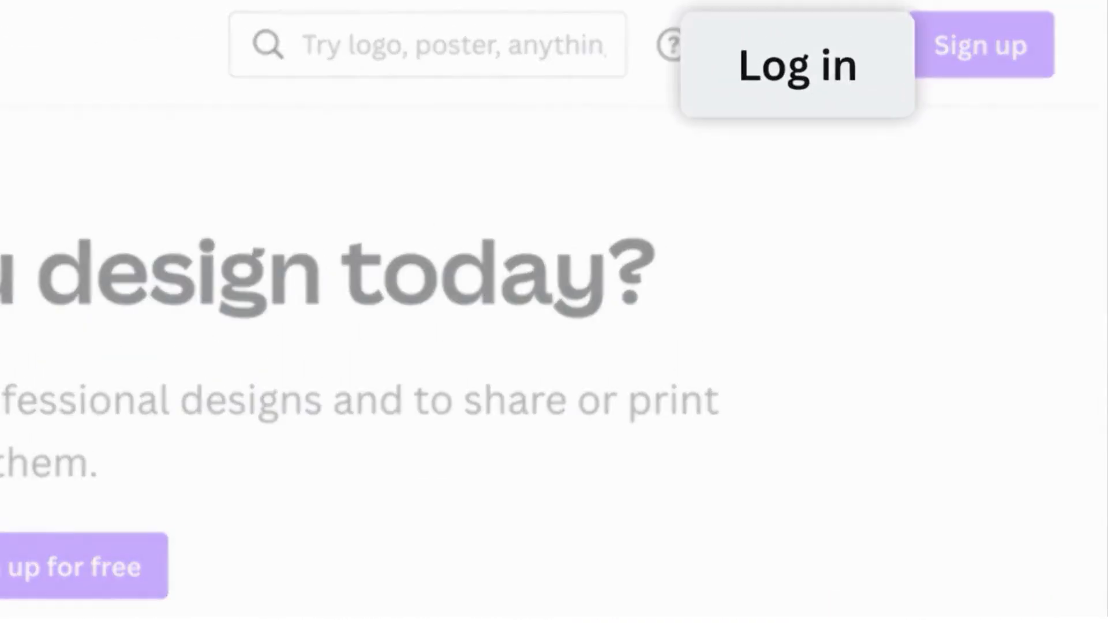
Step: Start logging in to Canva with e-mail and submit the account's e-mail address
left_click(811, 45)
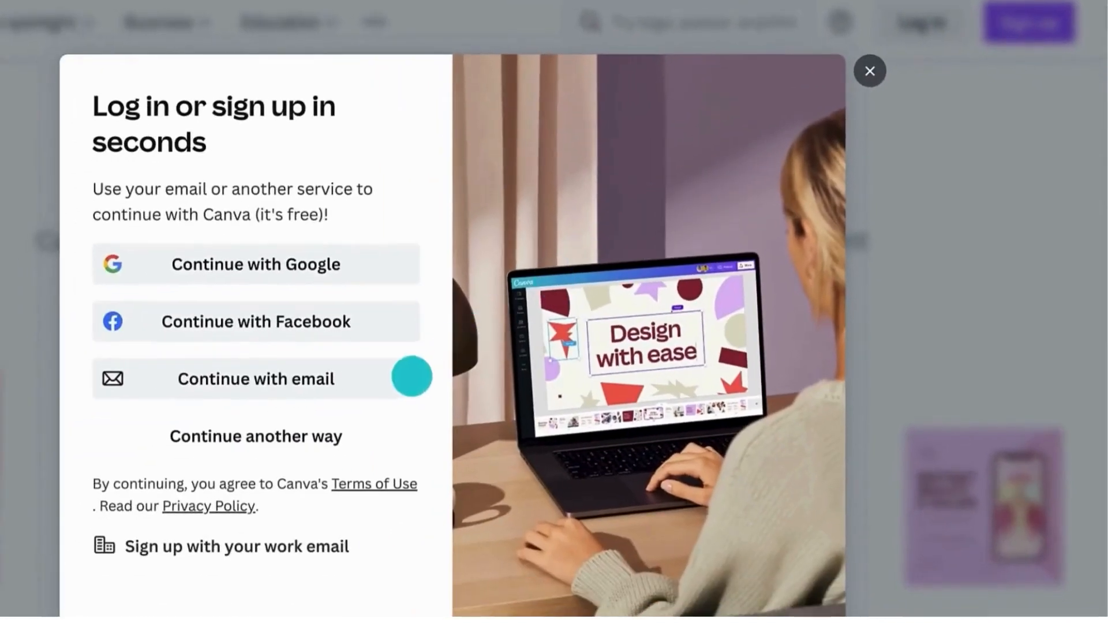
left_click(293, 443)
left_click(145, 239)
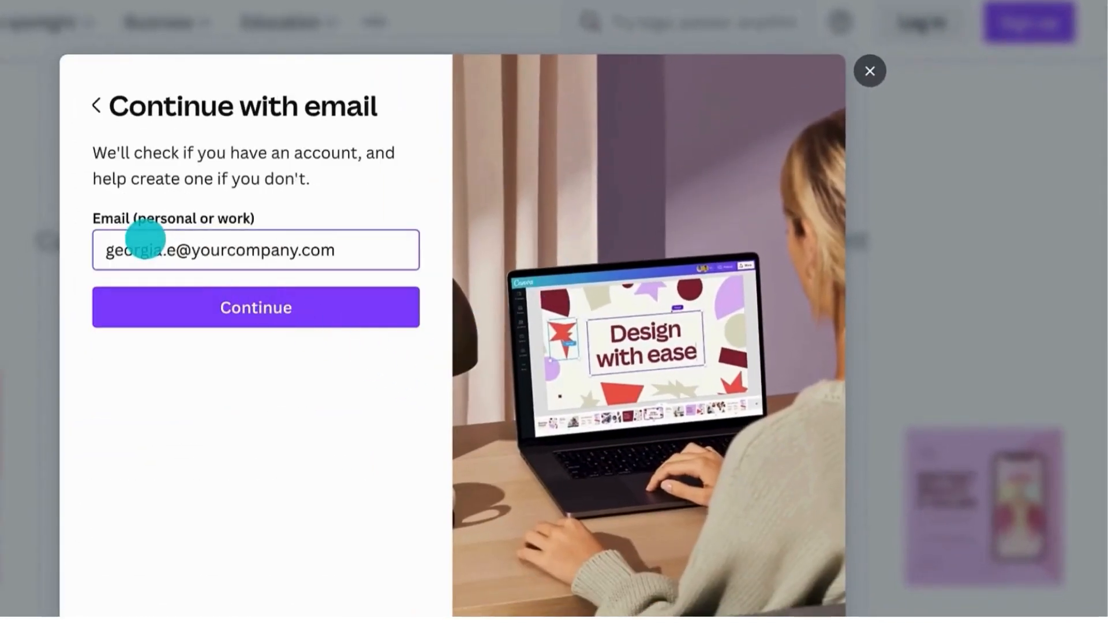
left_click(157, 289)
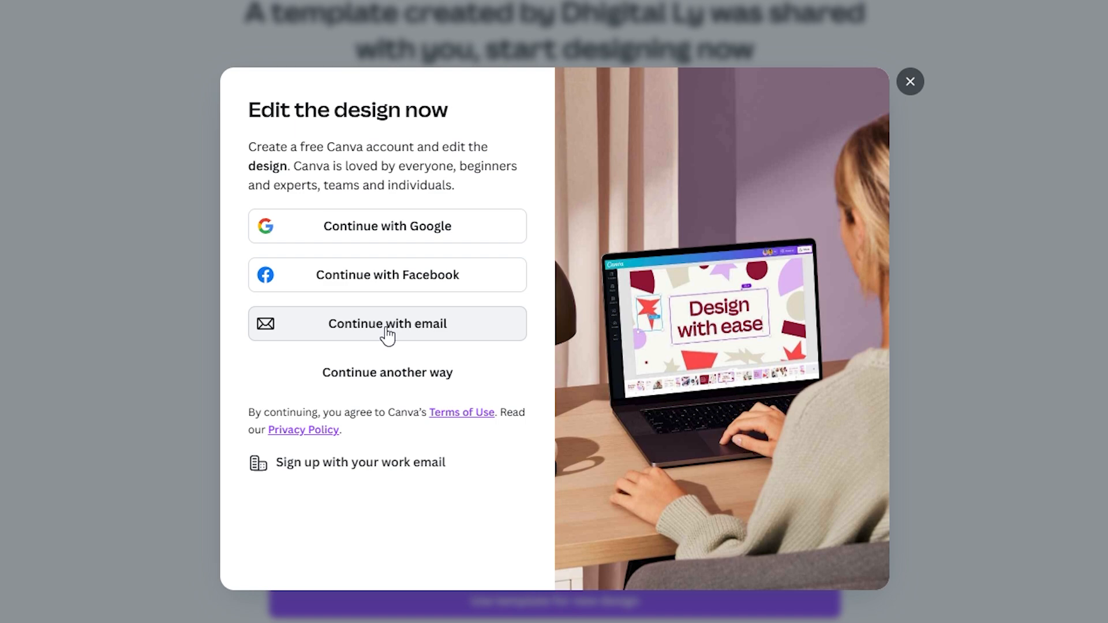
Step: Sign in to Canva with the listed Google account and approve sharing its details to open the template copy
left_click(388, 234)
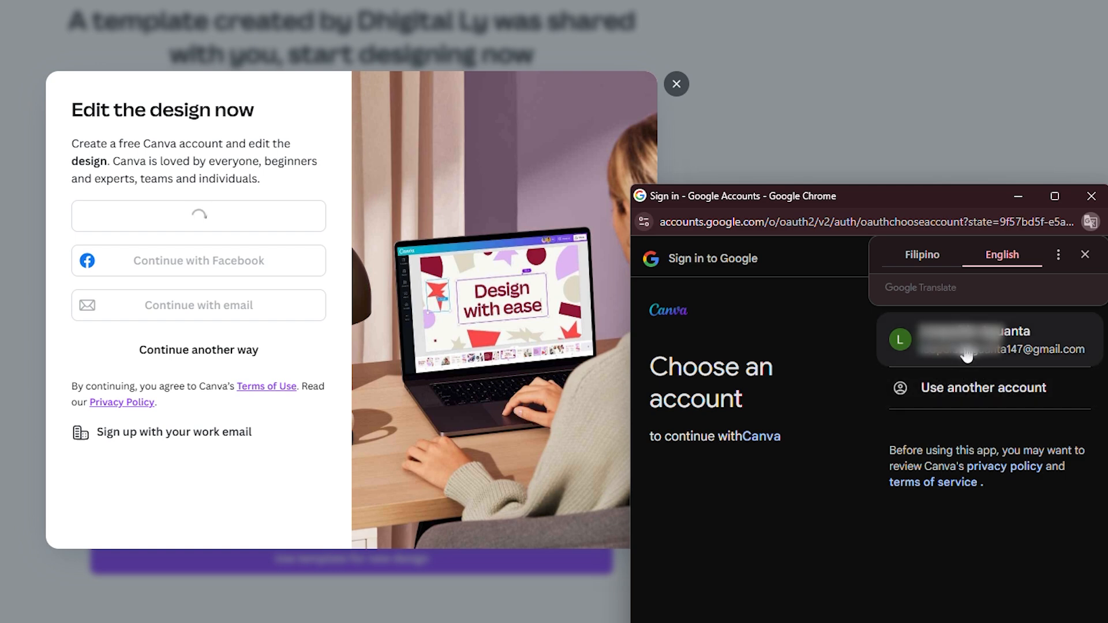
left_click(967, 354)
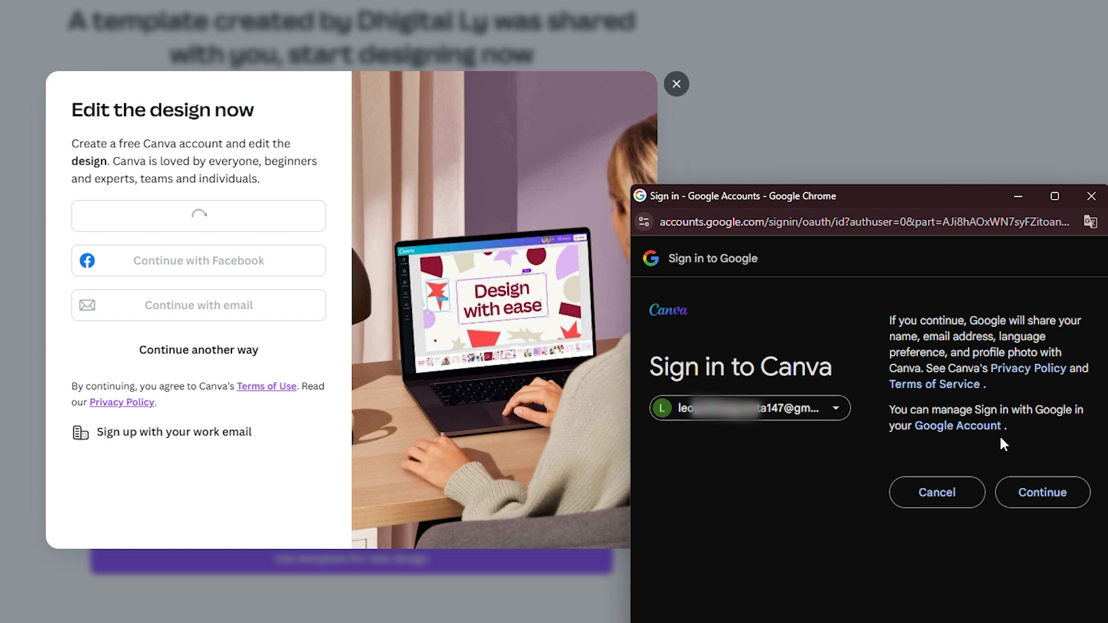
left_click(1038, 500)
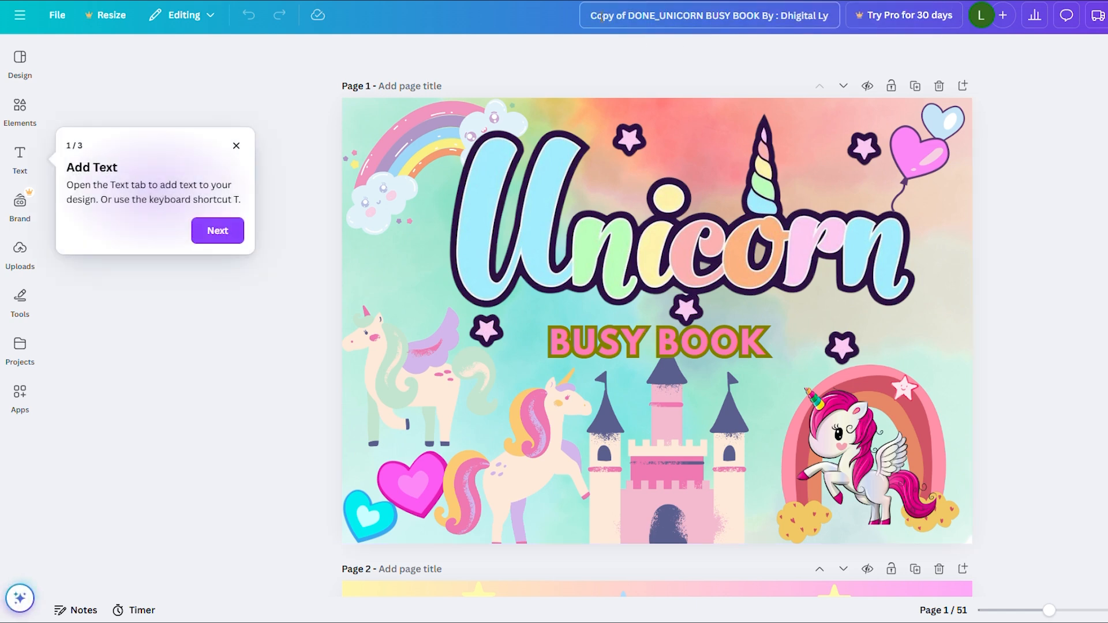
left_click_drag(590, 15, 797, 24)
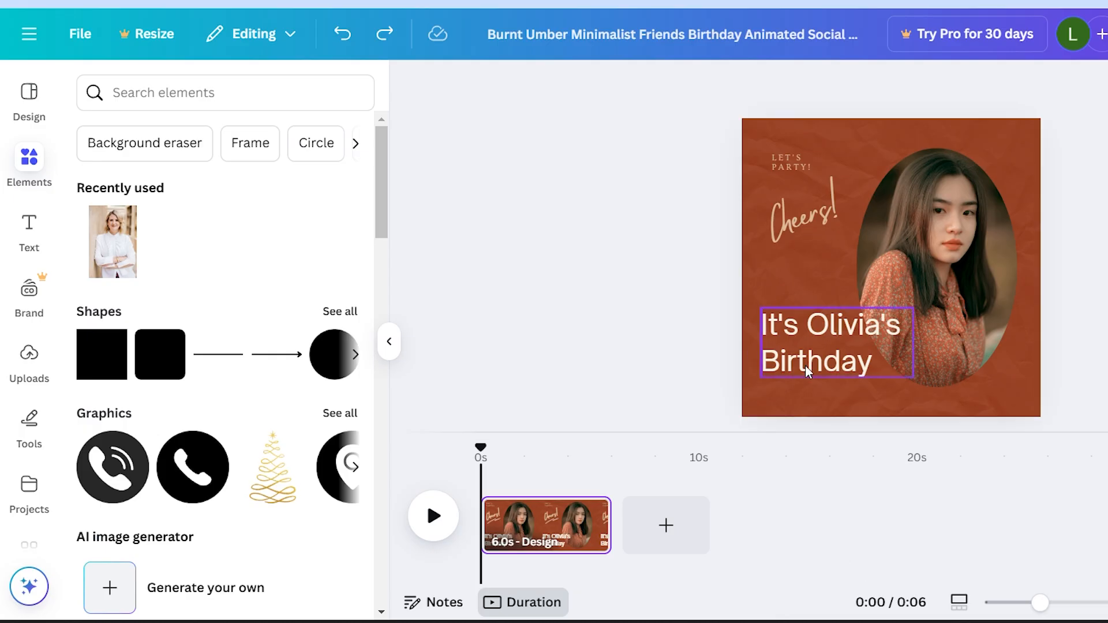
Step: Replace the second line of the birthday heading by retyping it as "Birthday"
left_click(806, 365)
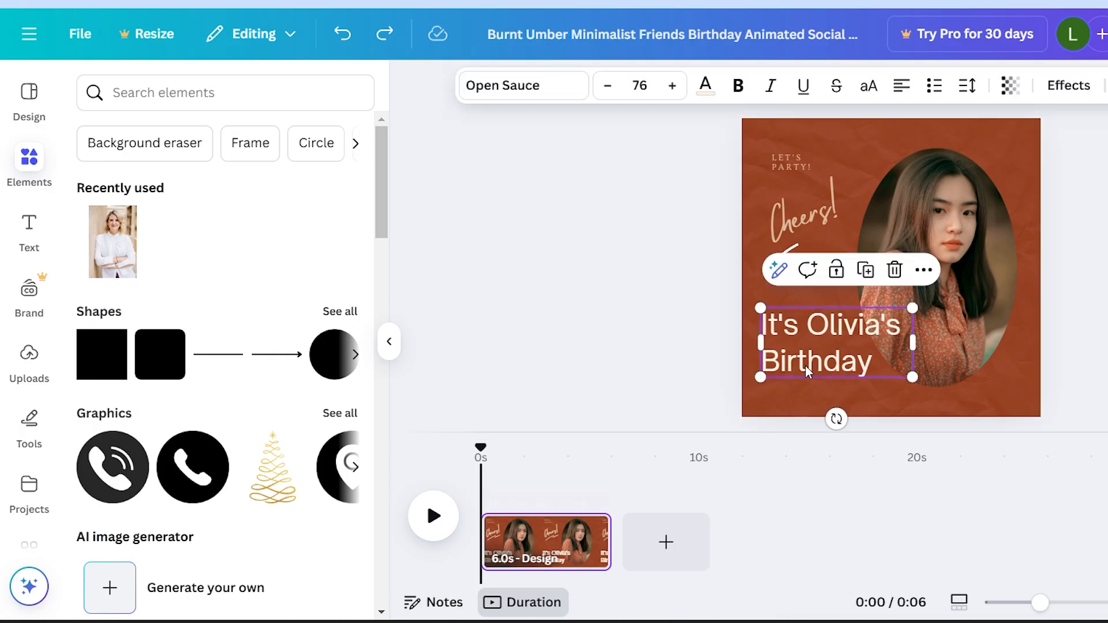
triple_click(809, 363)
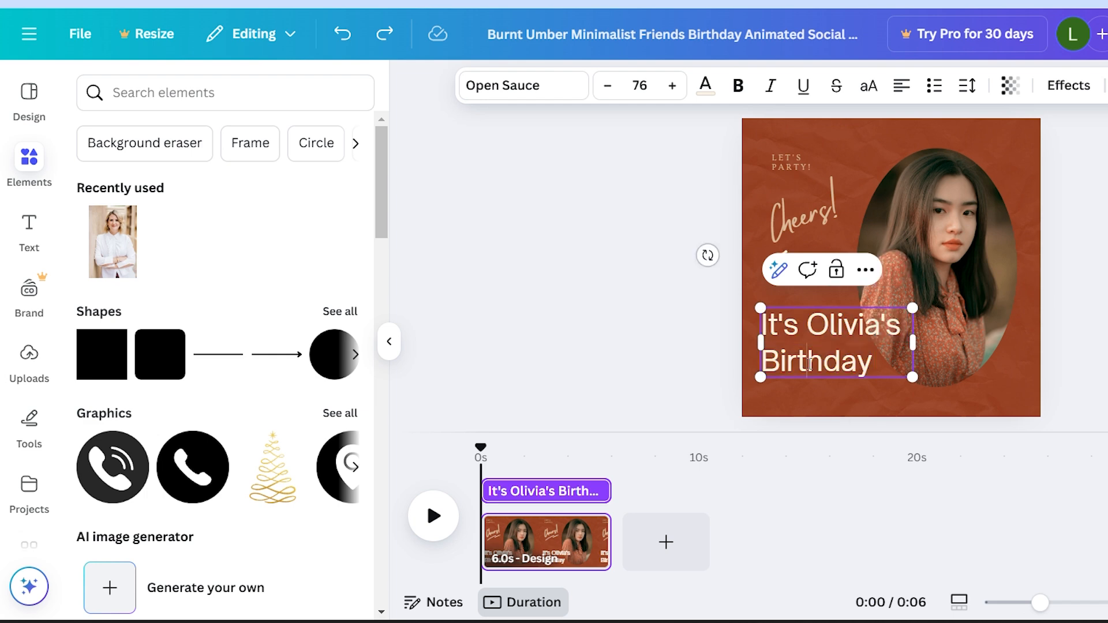
double_click(810, 364)
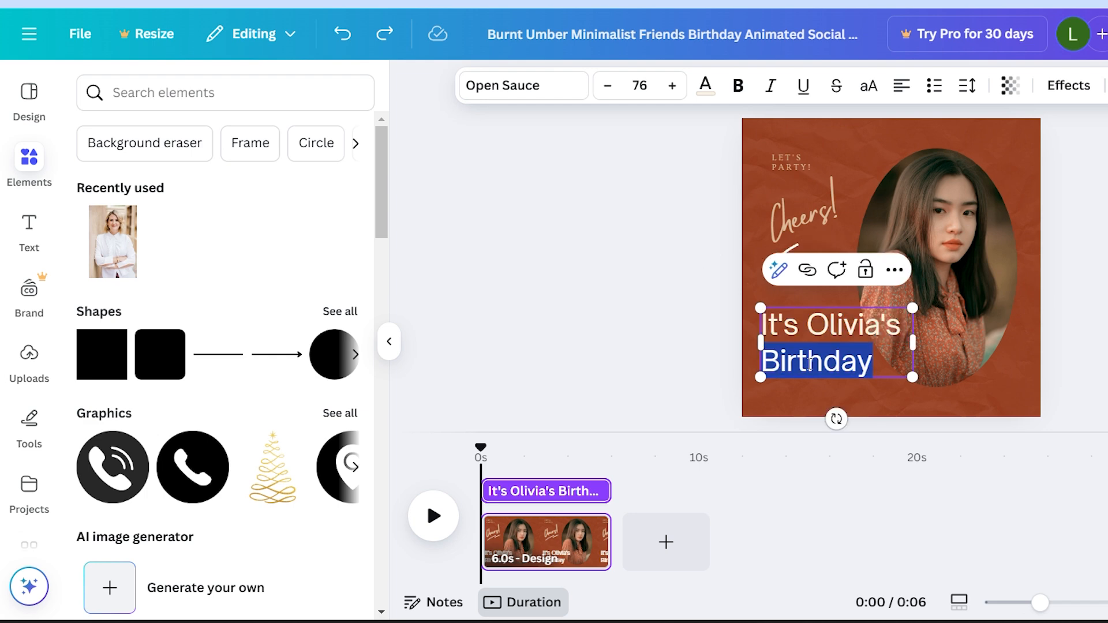
type("bIRHT")
key("BackSpace")
key("BackSpace")
key("BackSpace")
key("BackSpace")
key("BackSpace")
key("BackSpace")
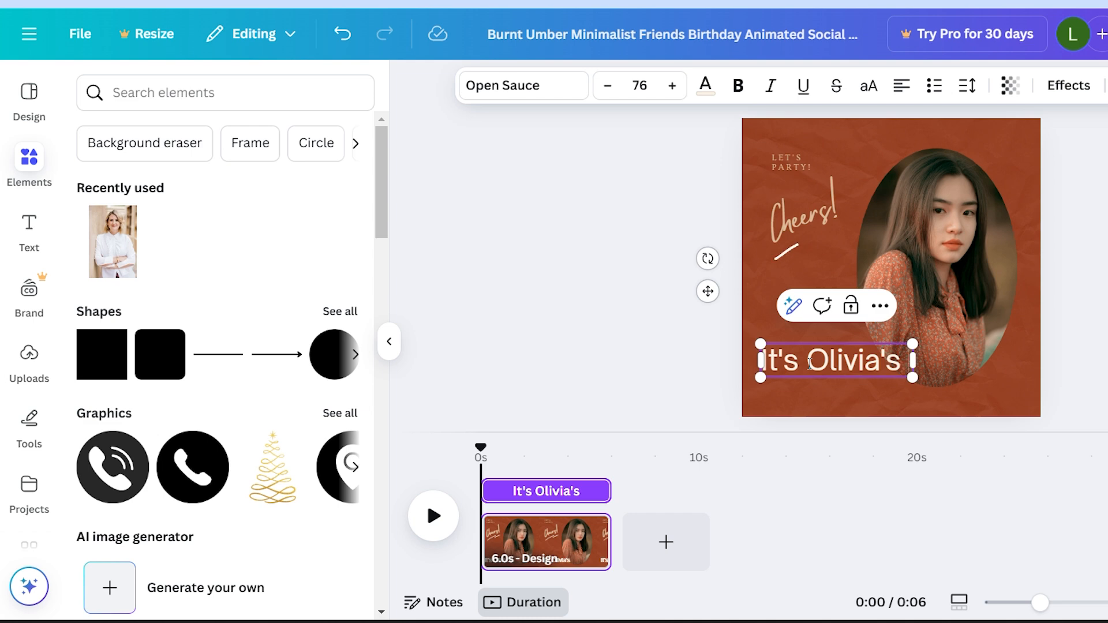
type("Birthday")
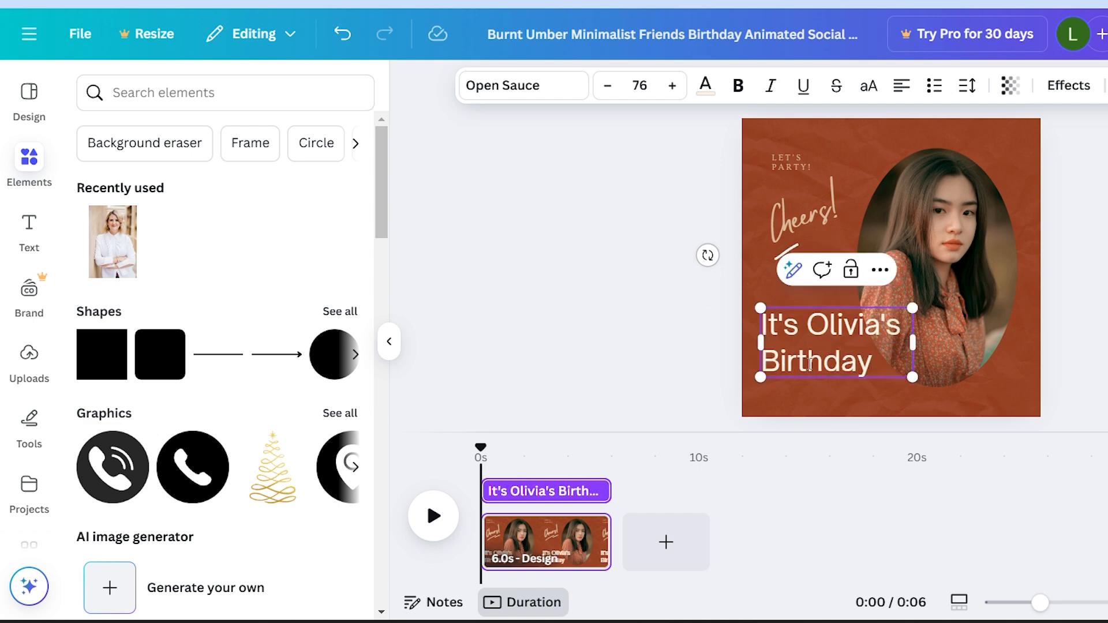
Step: Try Canva Sans on the birthday heading, and set its font to DM Sans
double_click(844, 364)
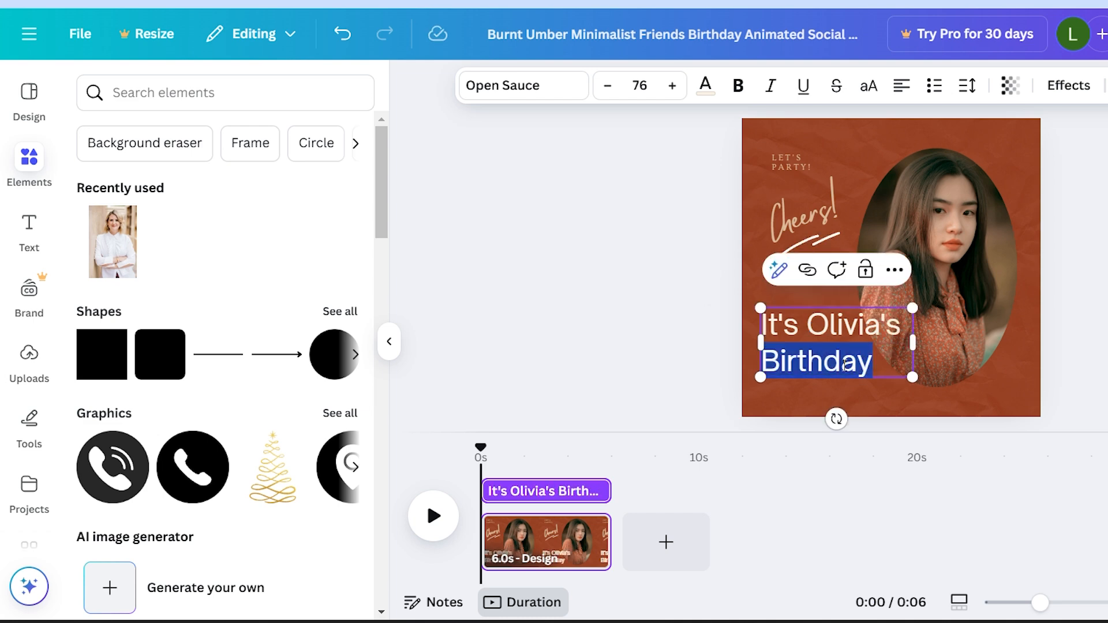
left_click(531, 85)
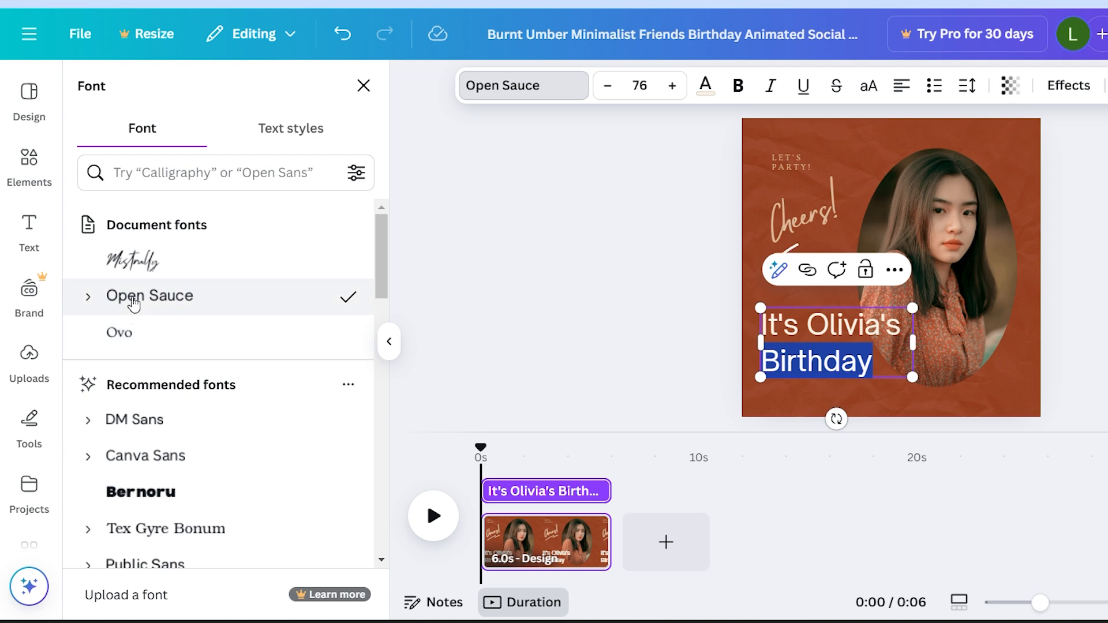
left_click(136, 467)
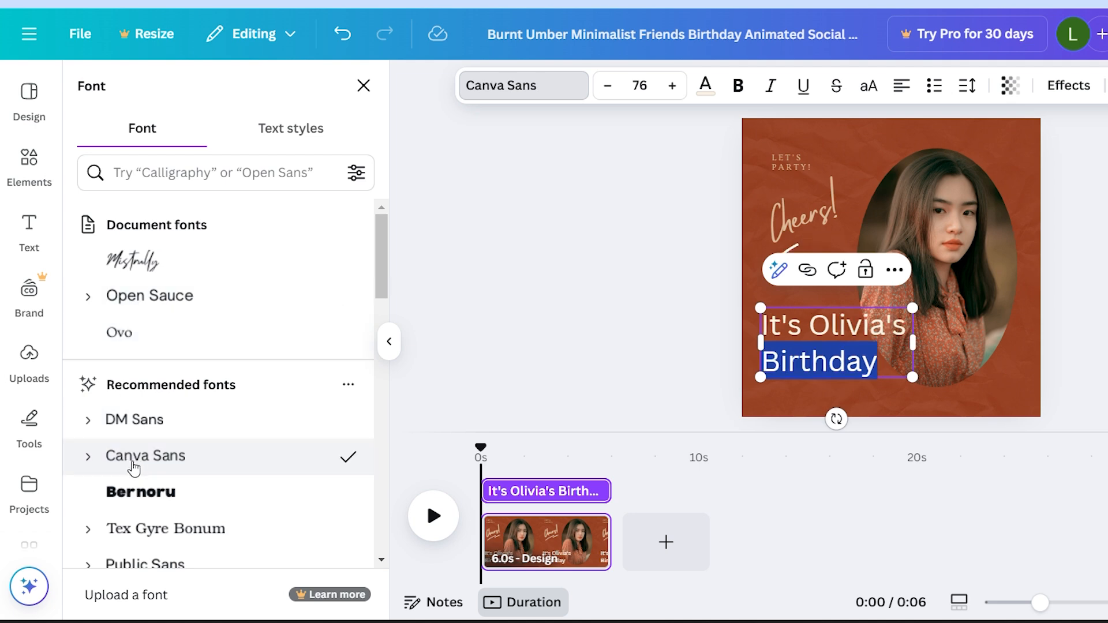
left_click(148, 424)
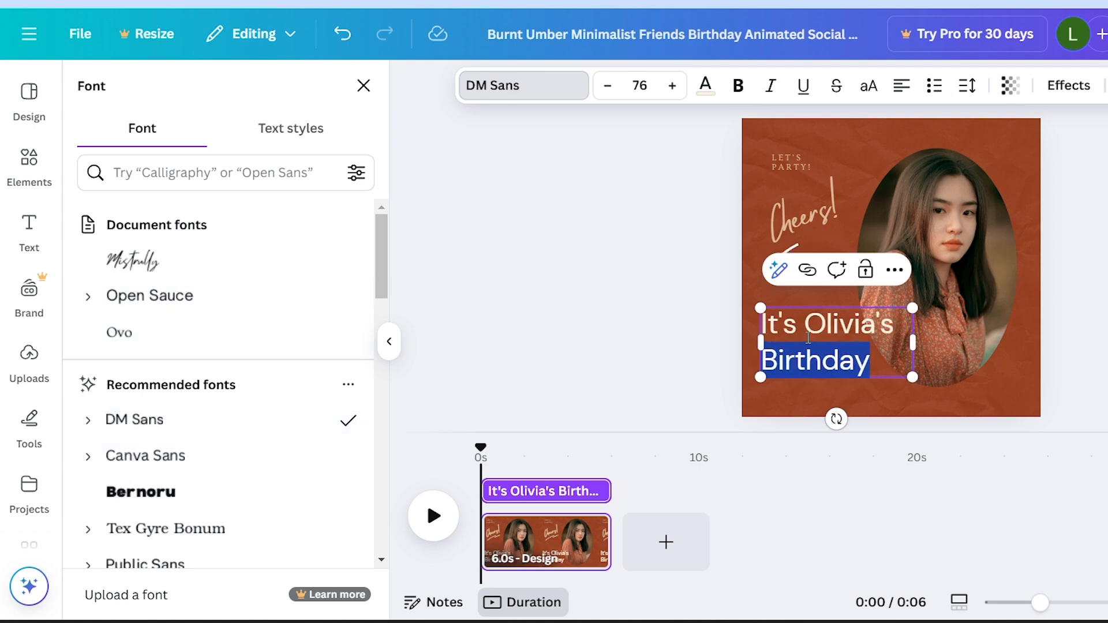
left_click(804, 362)
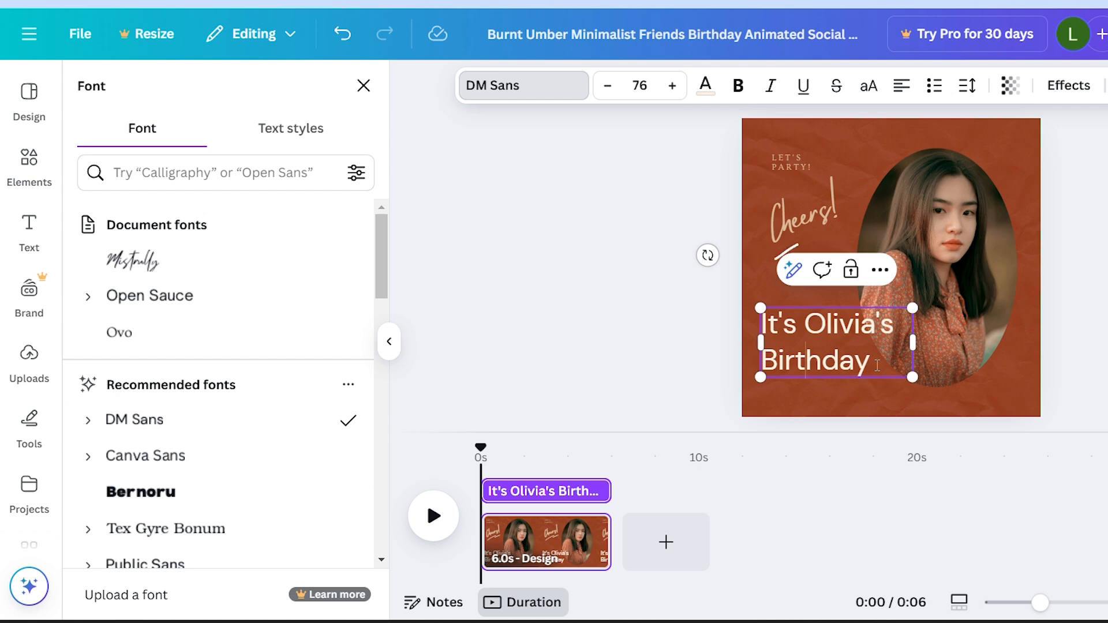
left_click_drag(873, 362, 765, 359)
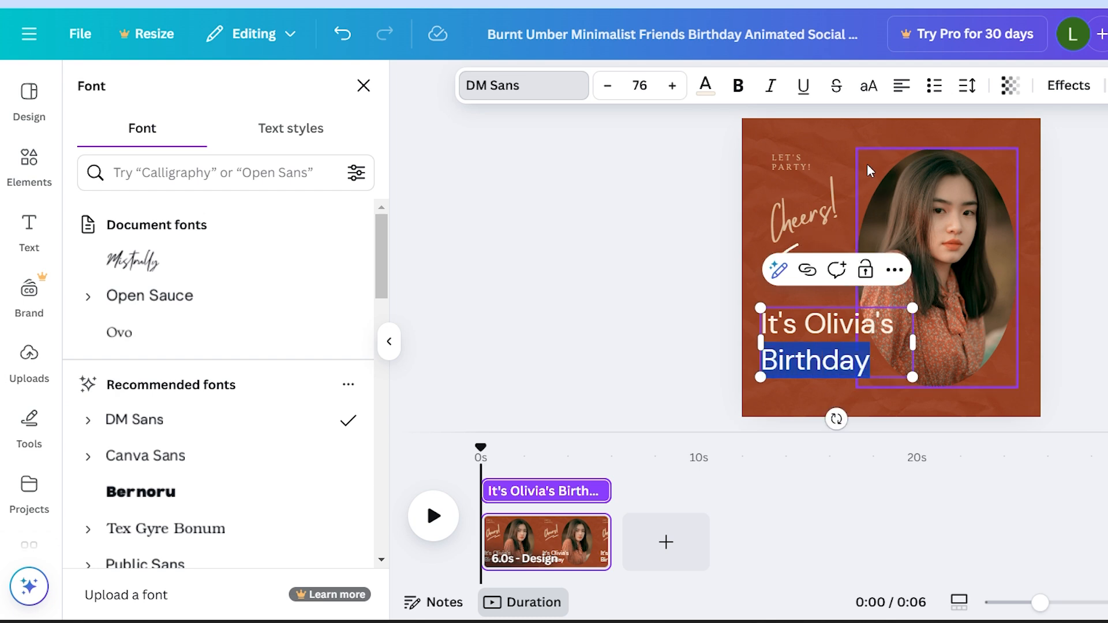
Step: Try several photo colors on the page background, and settle on the last reddish-brown in the portrait photo's palette
left_click(726, 154)
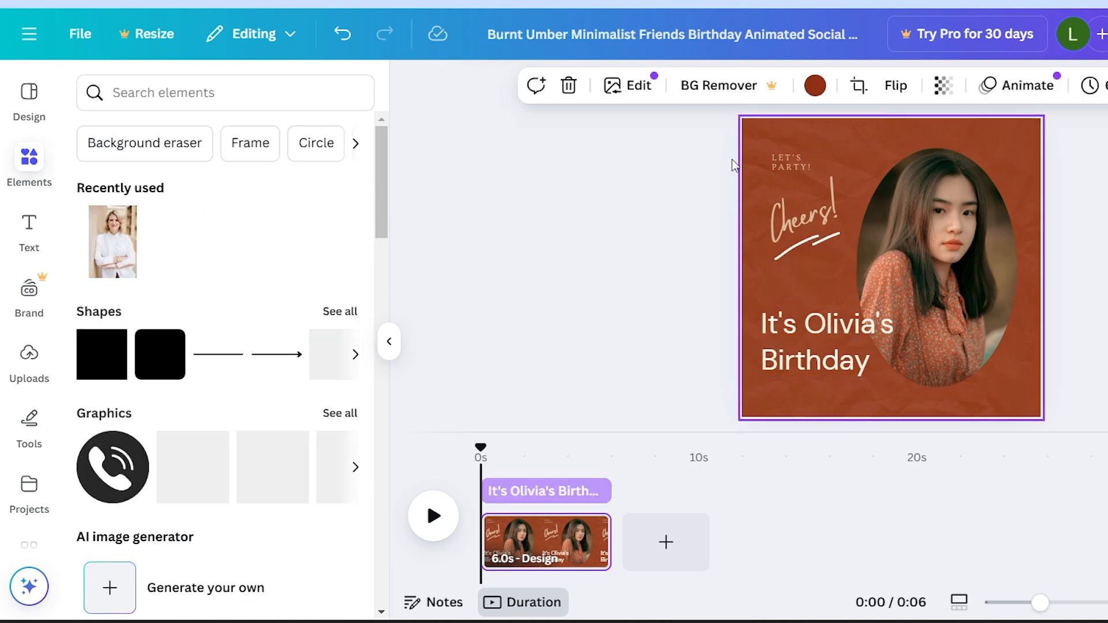
left_click(815, 85)
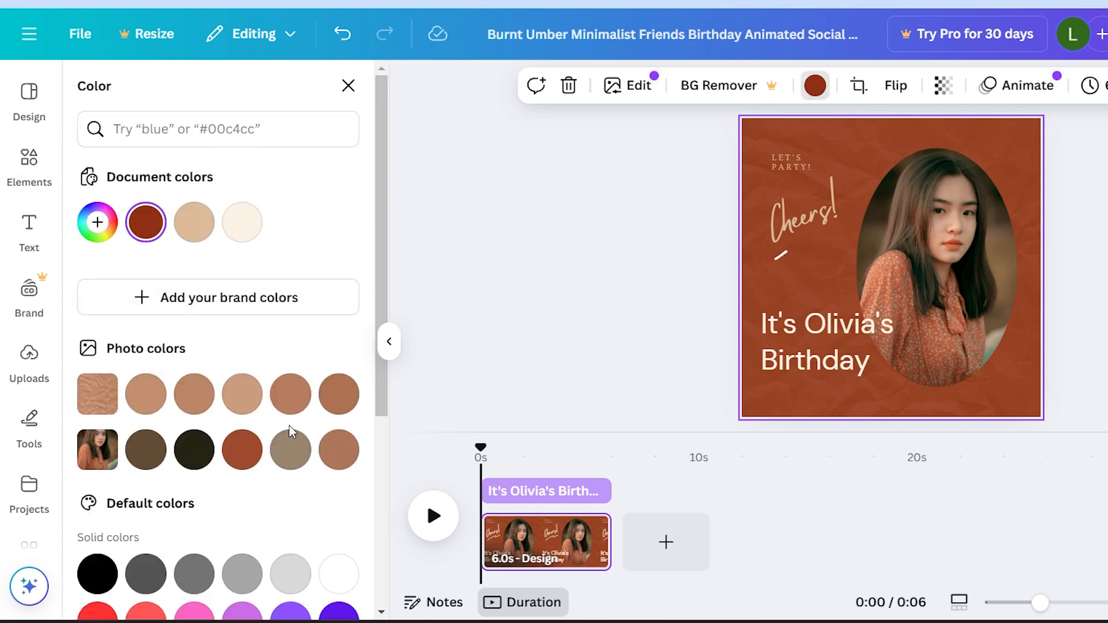
left_click(341, 453)
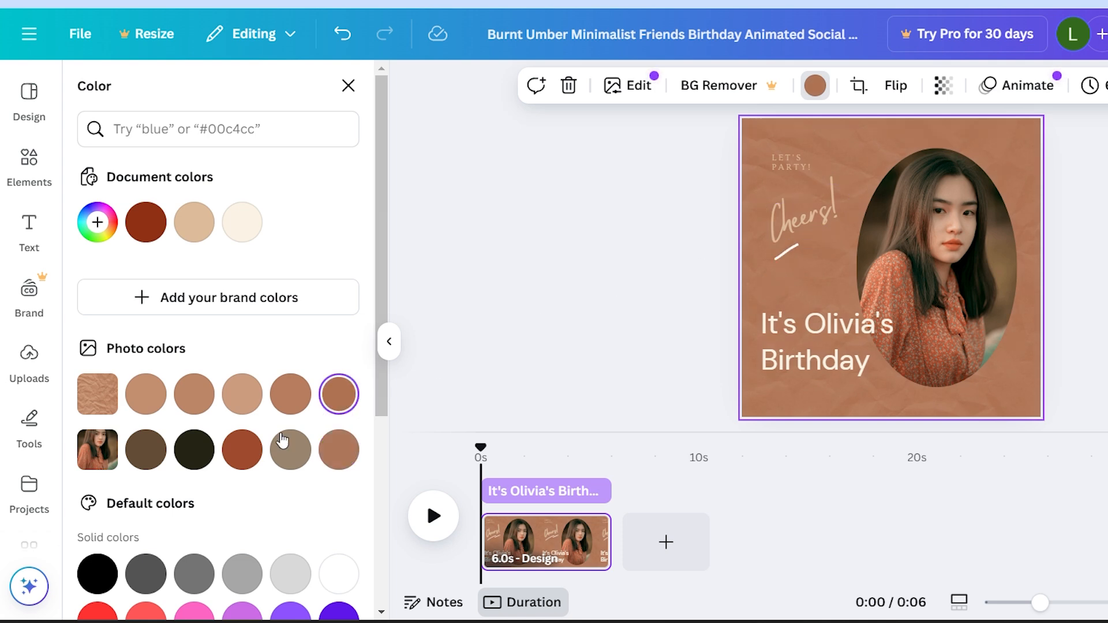
left_click(242, 450)
left_click(290, 461)
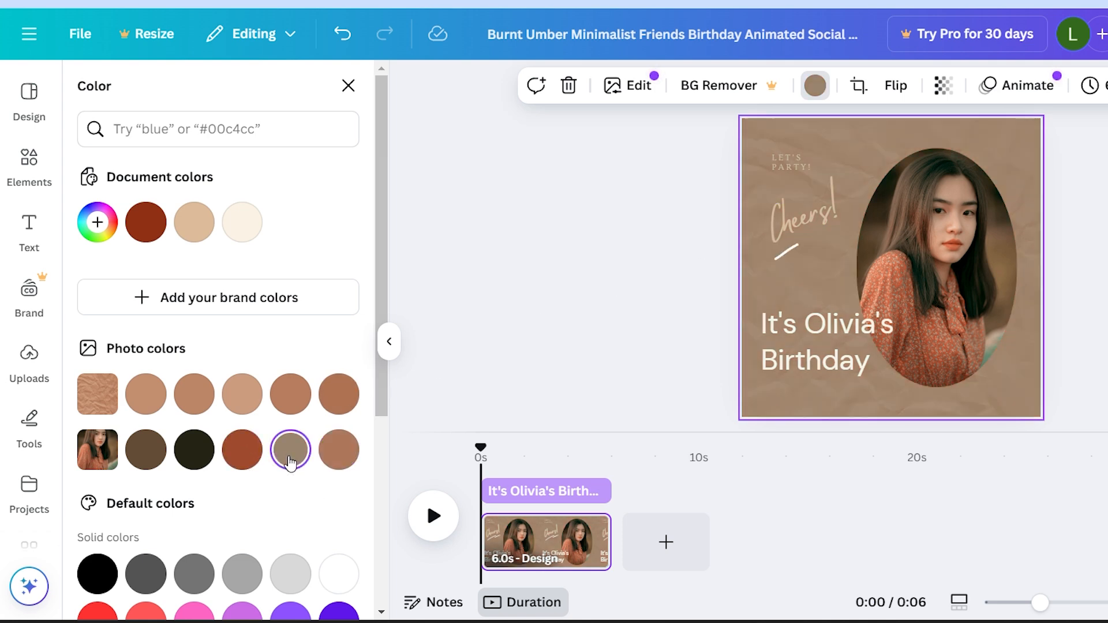
left_click(150, 398)
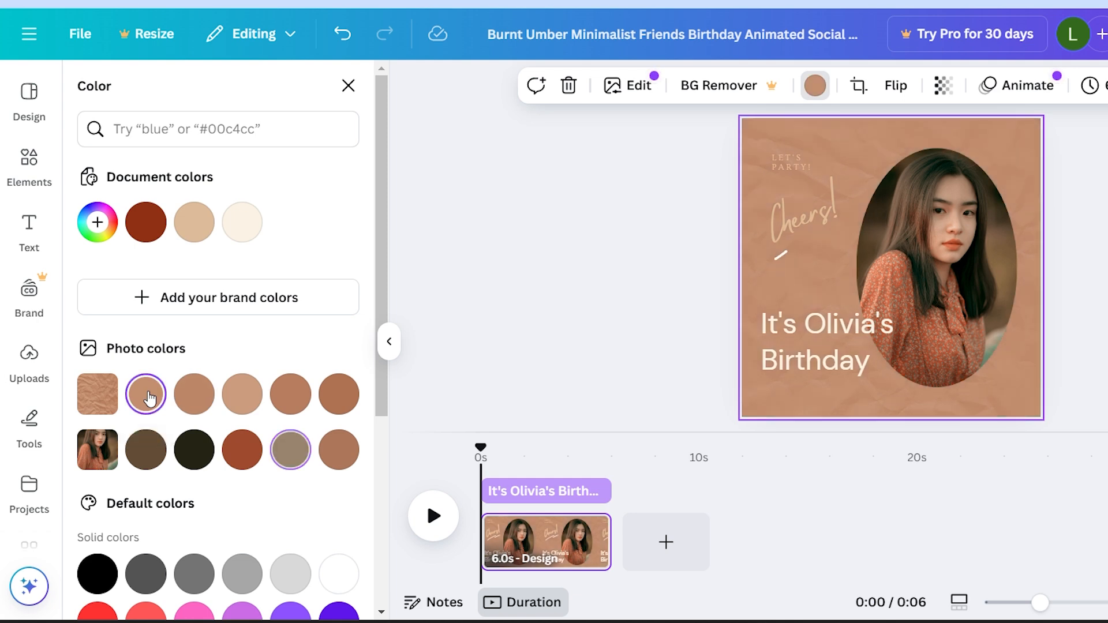
left_click(338, 459)
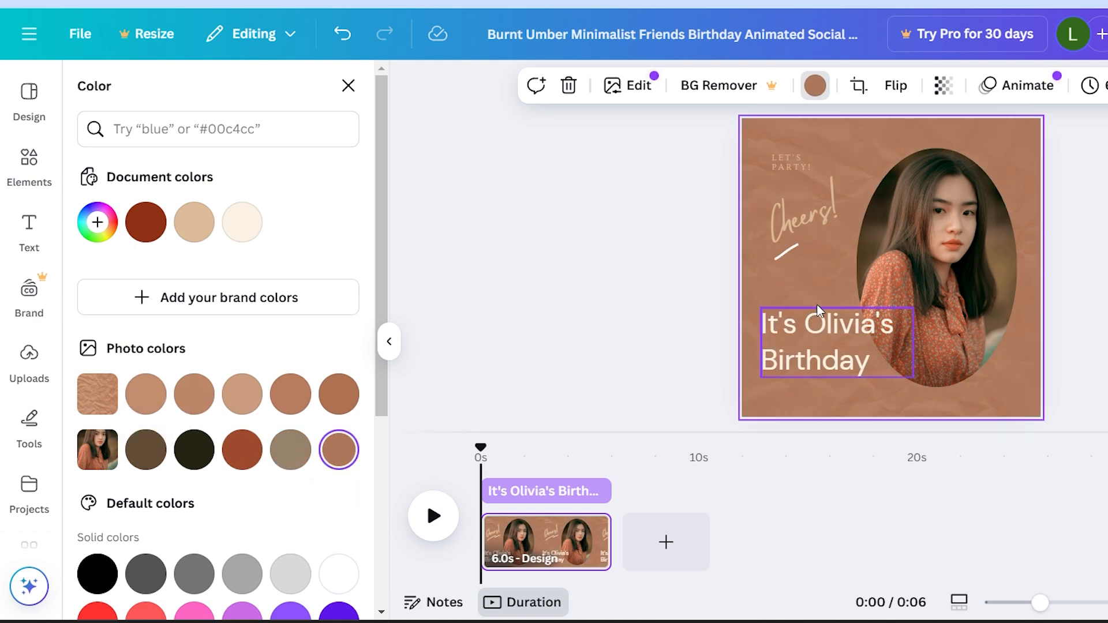
Step: Replace the portrait in the oval frame with the recently used photo of the woman in a white shirt
left_click(952, 265)
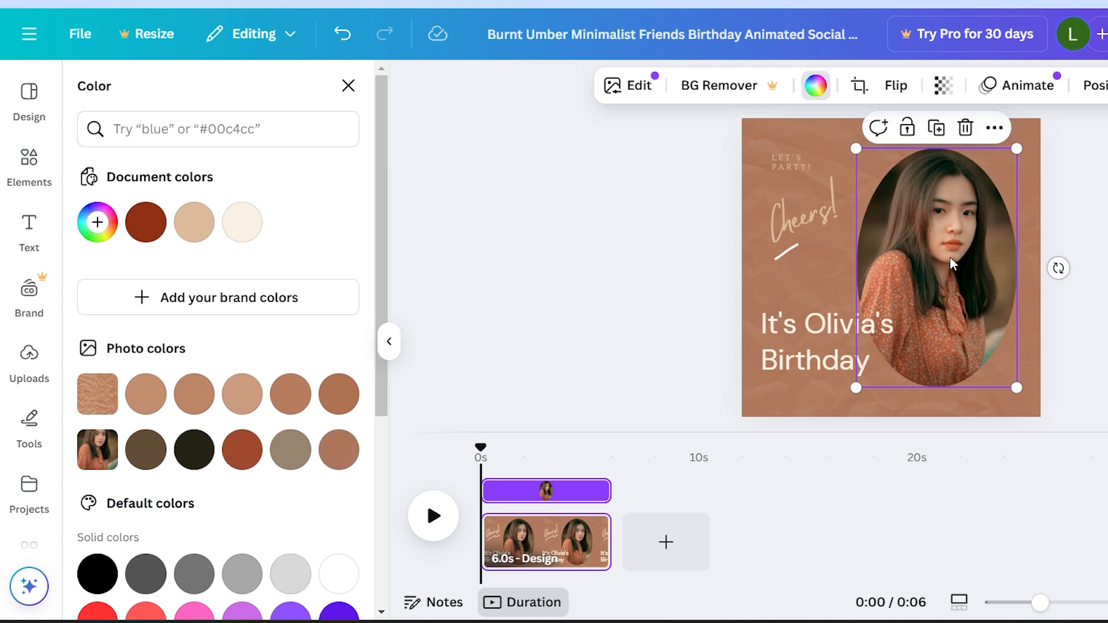
left_click(349, 86)
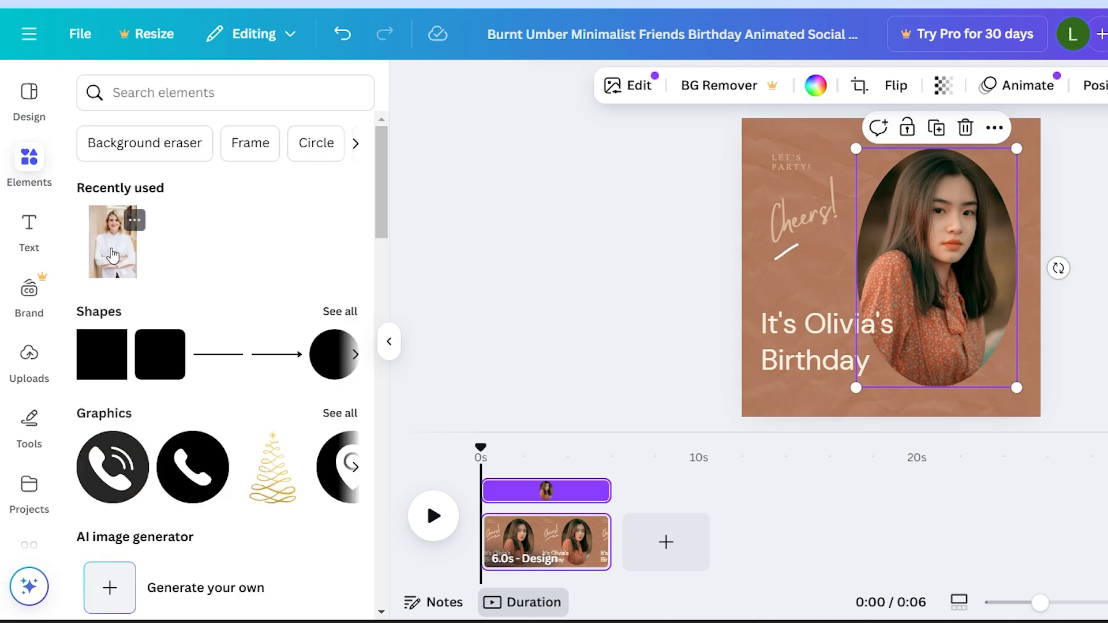
left_click_drag(116, 257, 904, 265)
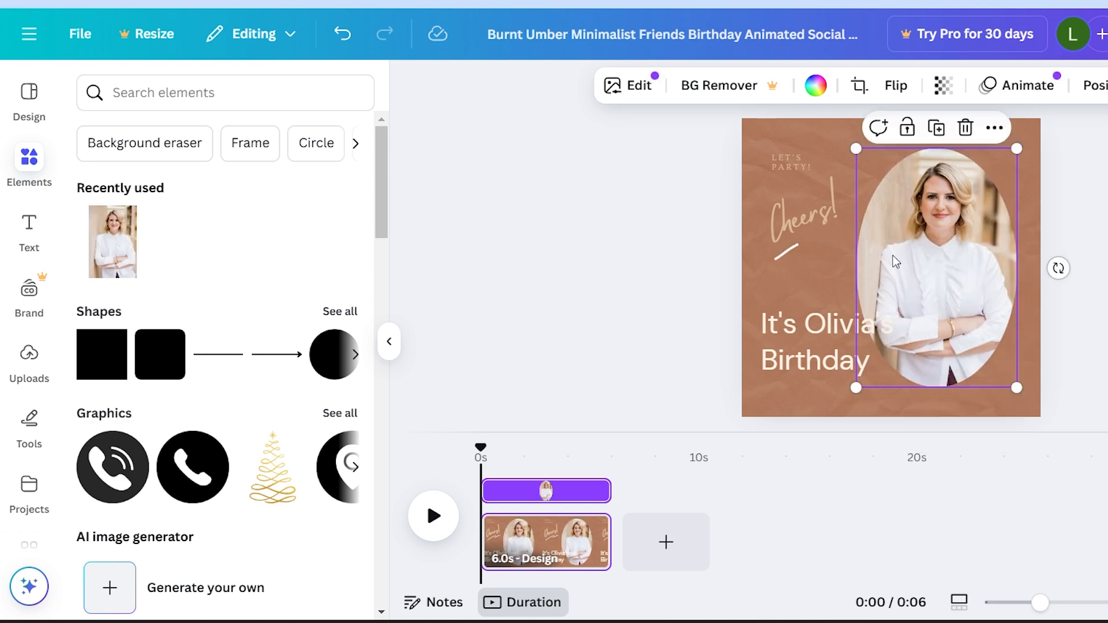
Step: Examine the element library's categories, from shapes, graphics and stickers to photos, videos, tables and frames
left_click(793, 358)
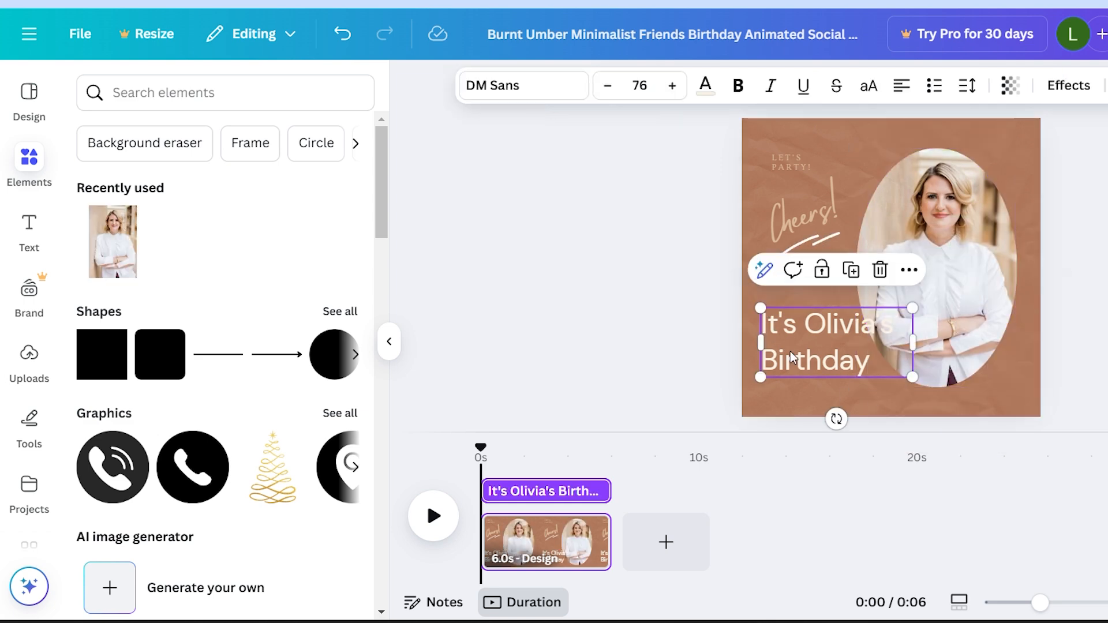
left_click(963, 326)
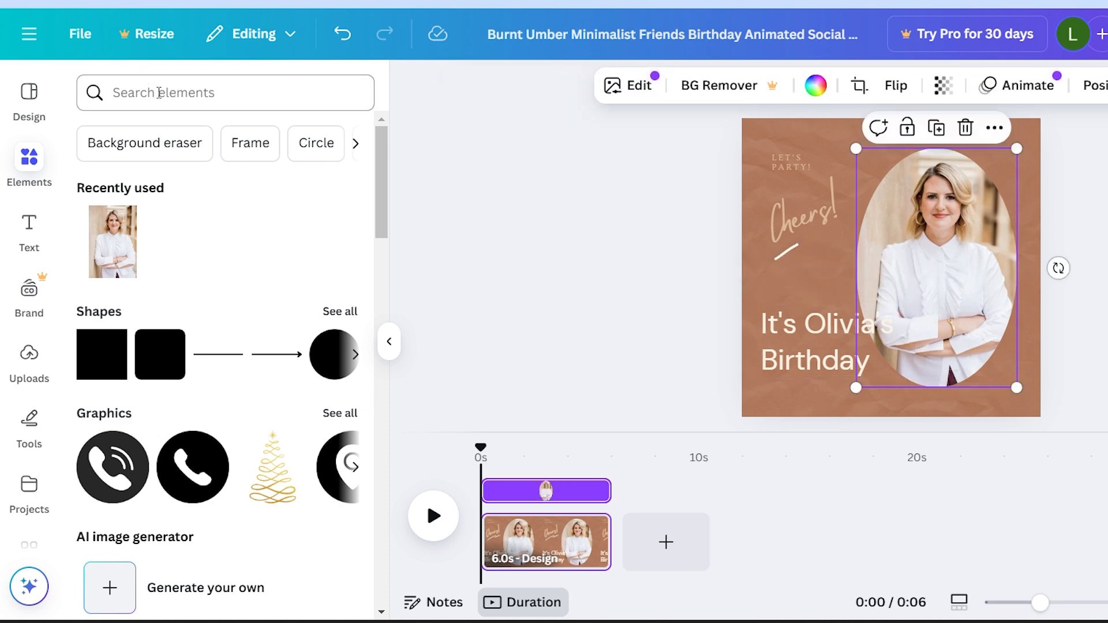
mouse_move(136, 218)
scroll(122, 310, "down", 3)
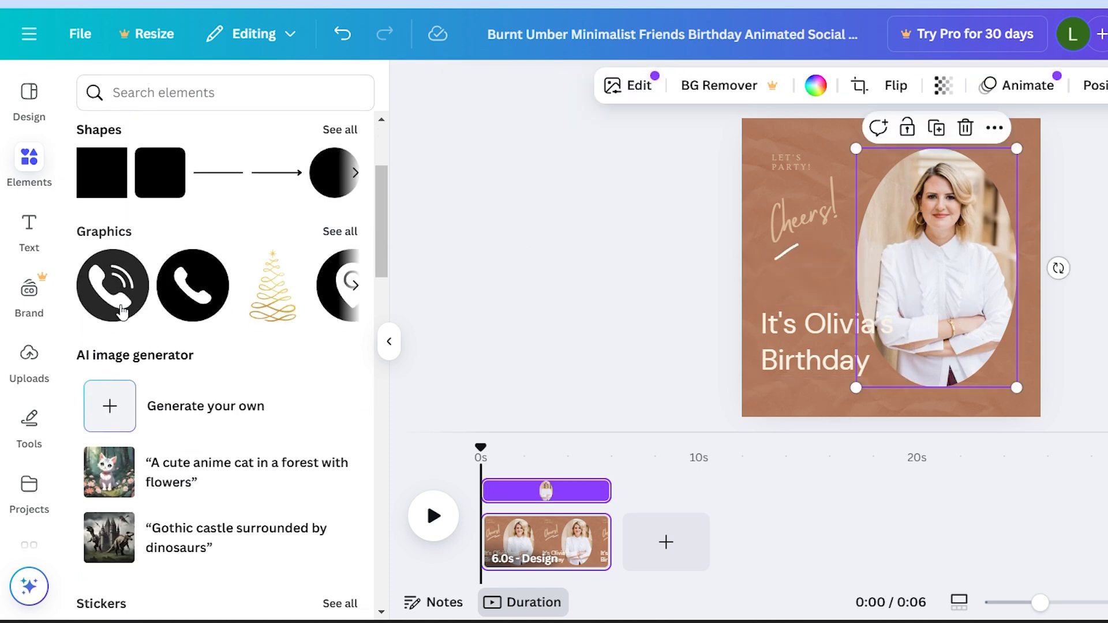
scroll(121, 312, "up", 1)
scroll(121, 312, "down", 7)
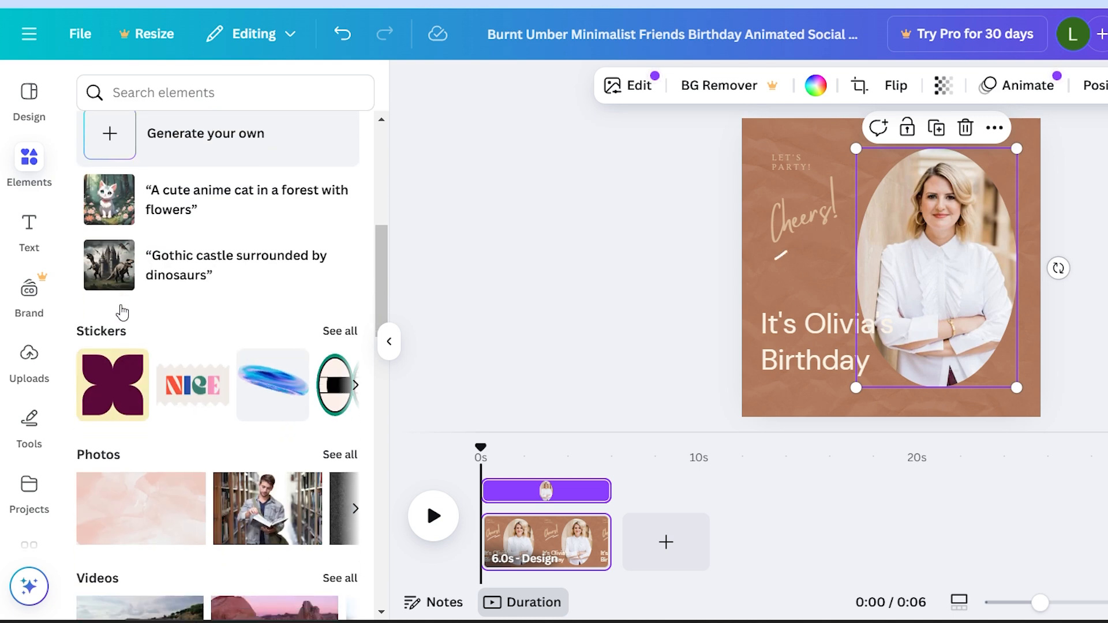
scroll(123, 312, "down", 1)
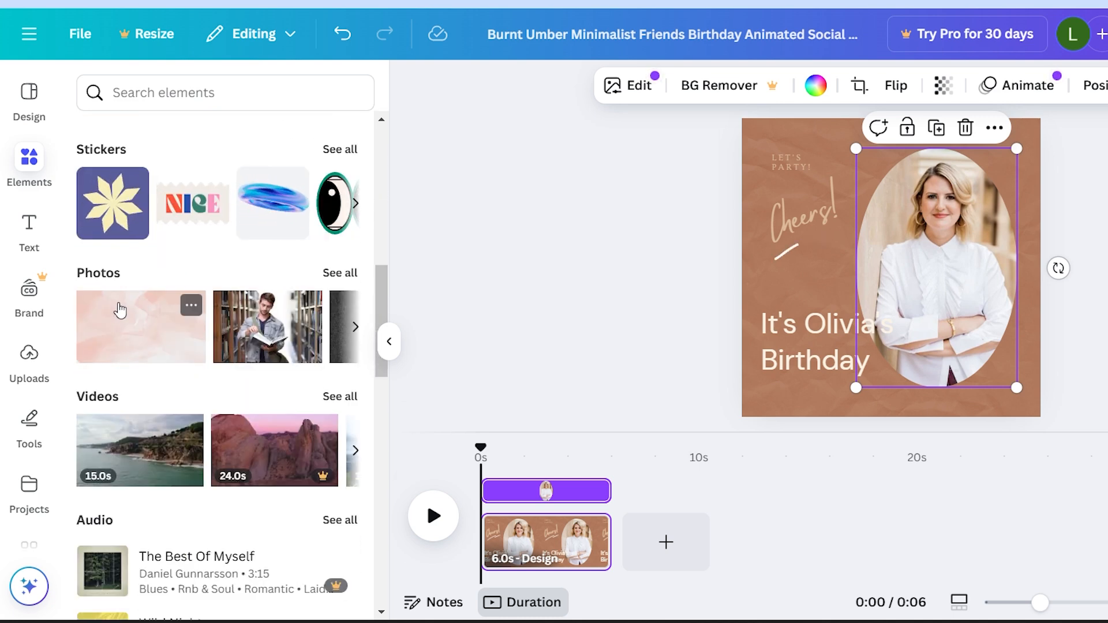
left_click(32, 195)
scroll(167, 260, "up", 5)
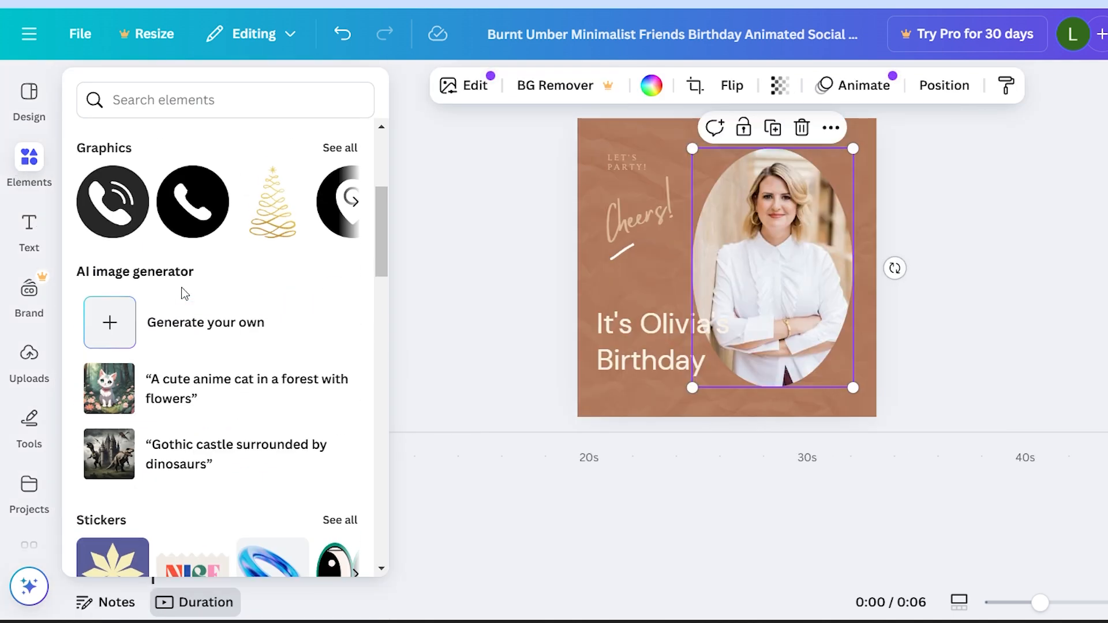
scroll(159, 396, "down", 7)
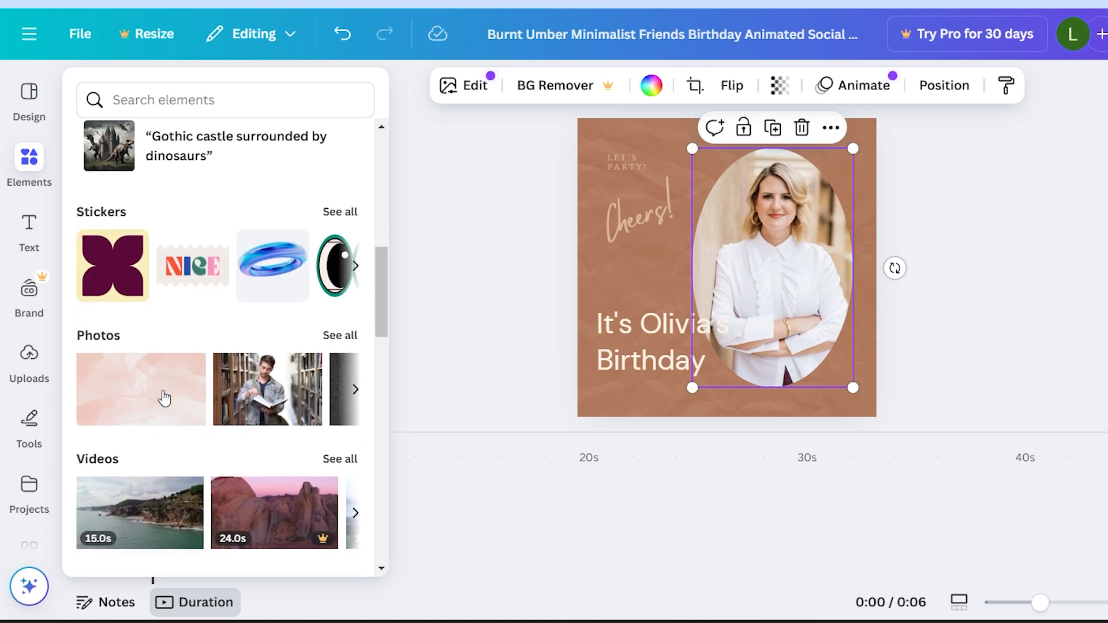
scroll(163, 393, "down", 8)
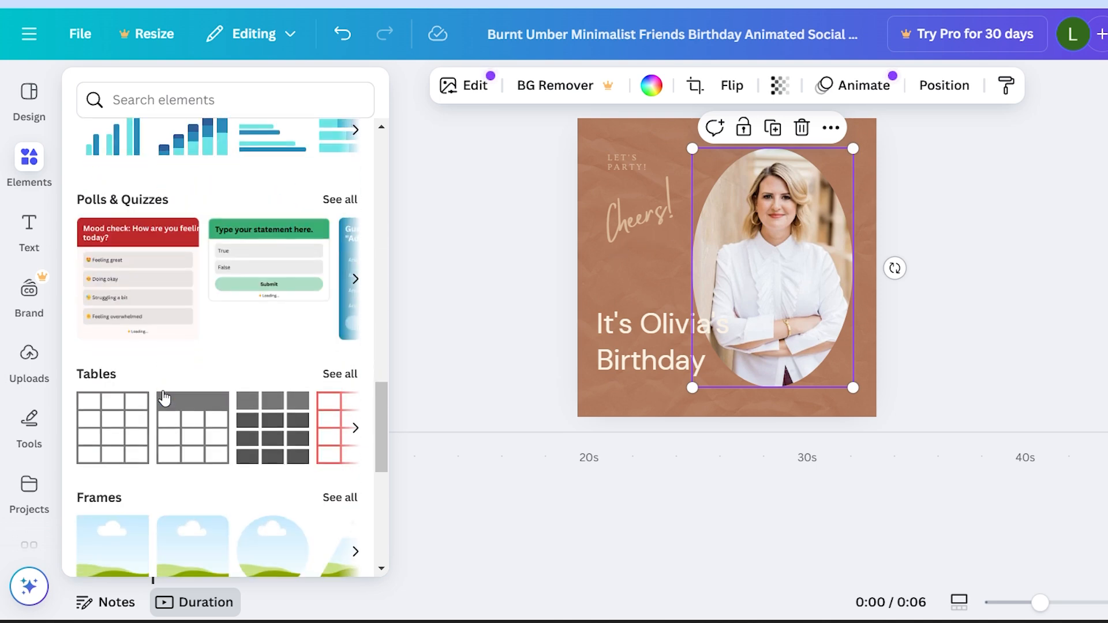
Step: Search the elements for "star", and place the yellow sparkle graphic at reduced size just above the birthday heading
left_click(135, 94)
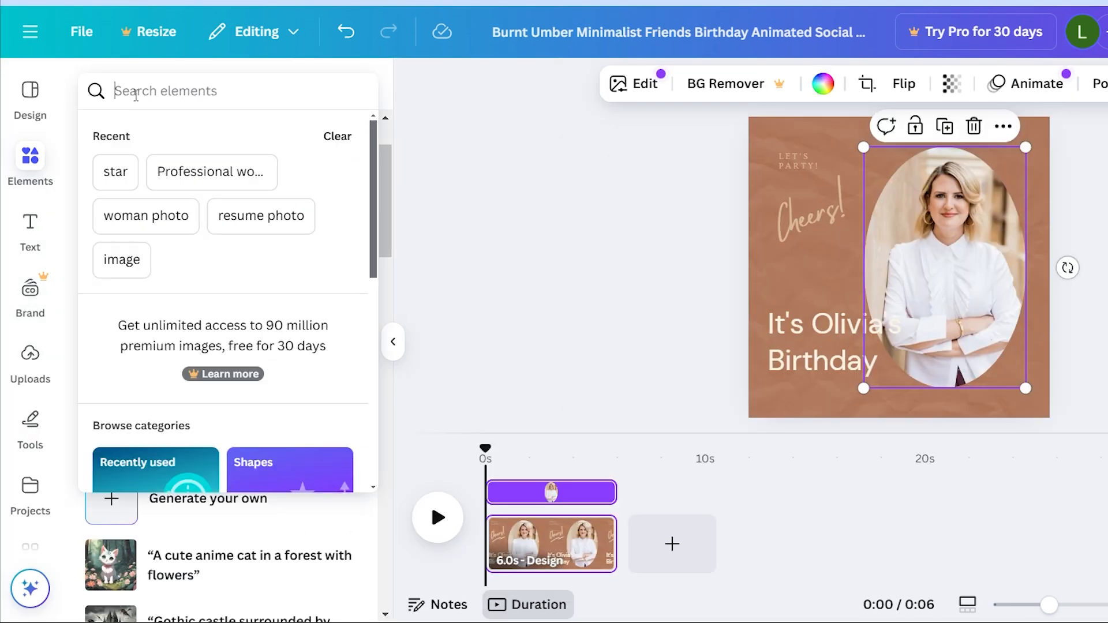
type("star")
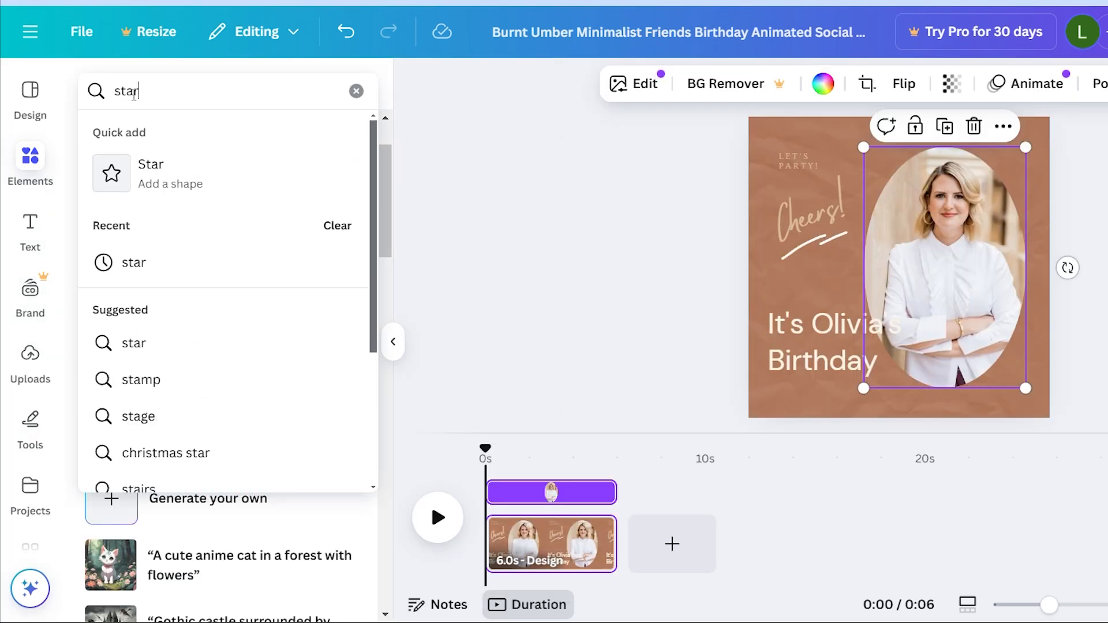
key("Return")
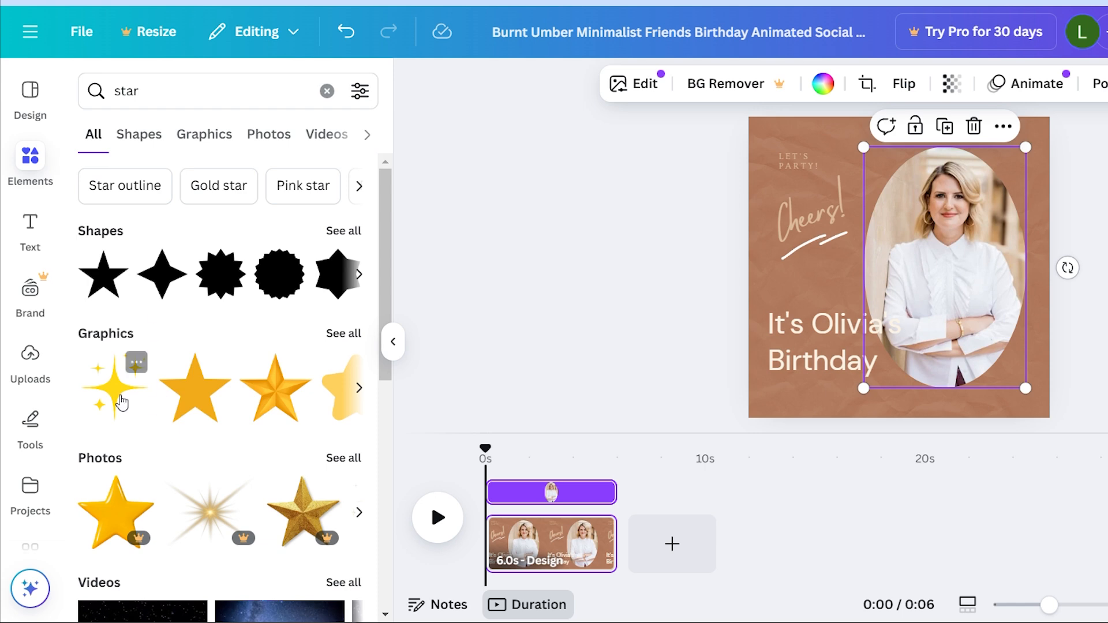
left_click_drag(109, 371, 825, 283)
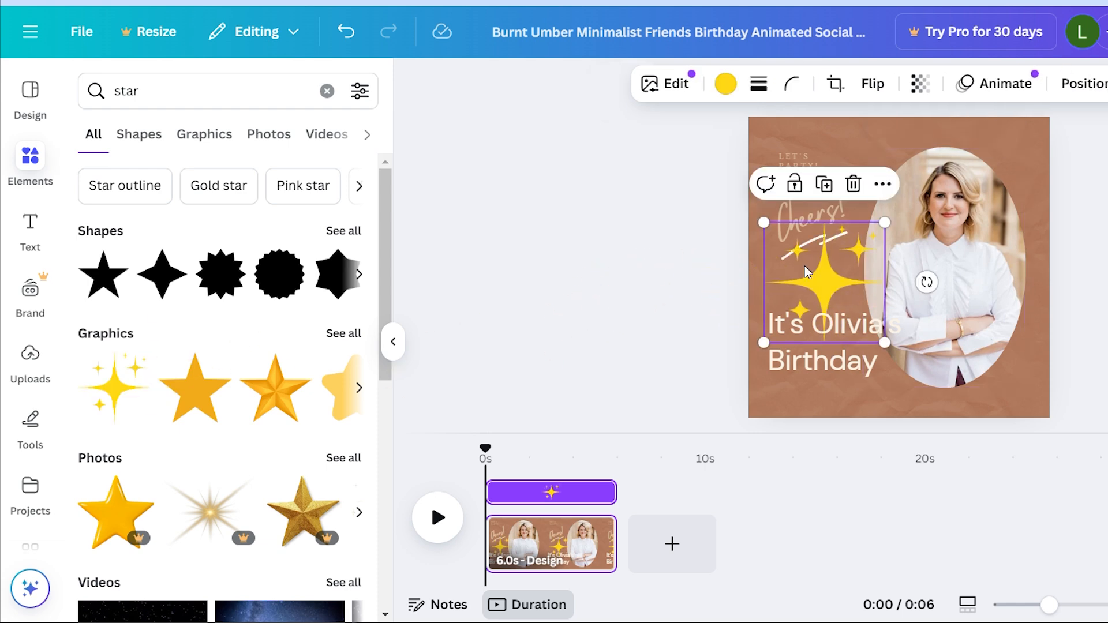
left_click_drag(885, 222, 850, 257)
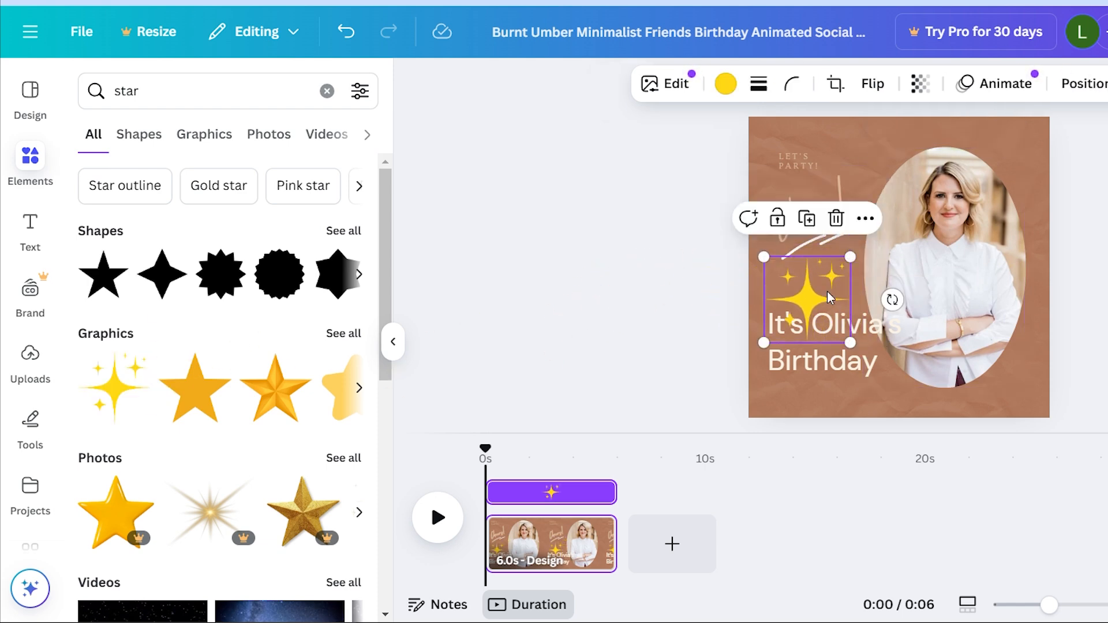
Step: View the layer ordering options for the sparkle graphic, and dismiss them without choosing one
right_click(824, 283)
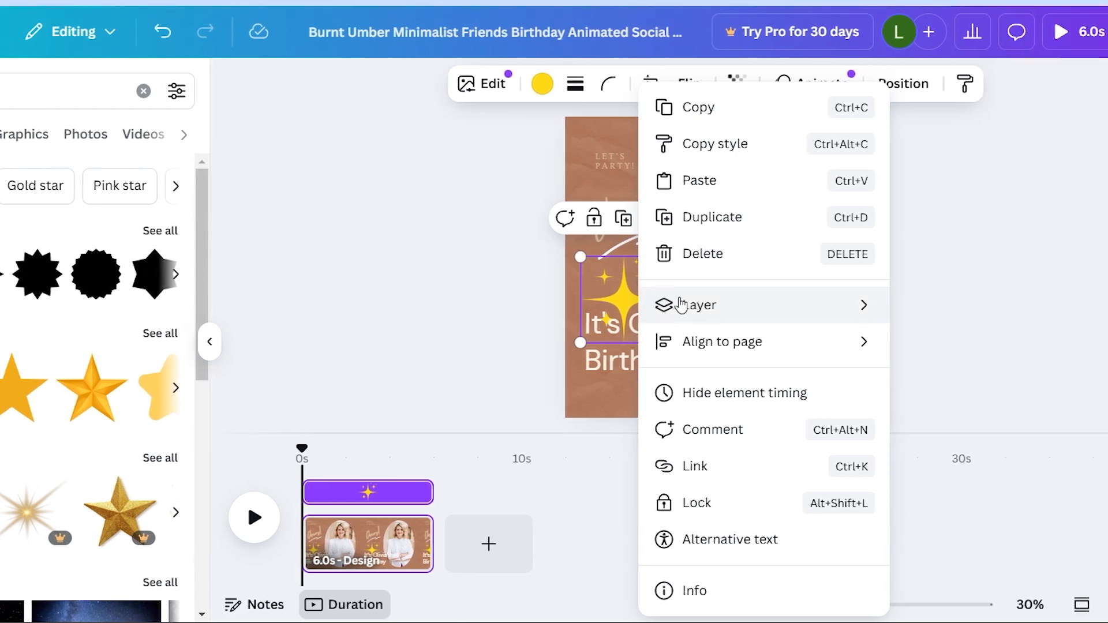
mouse_move(981, 306)
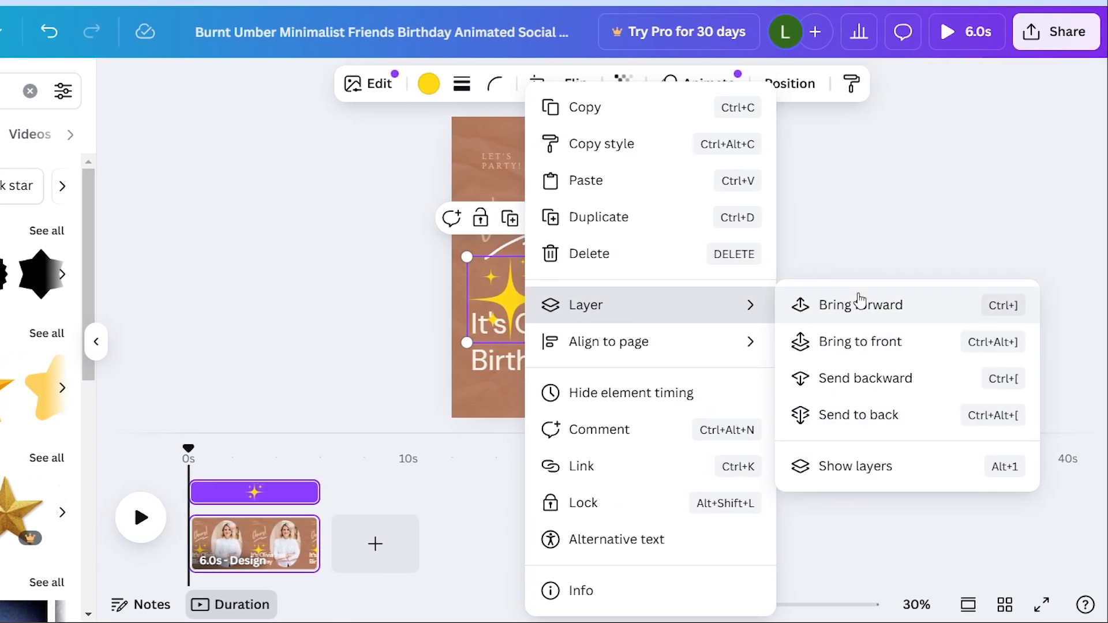
left_click(469, 387)
left_click(607, 406)
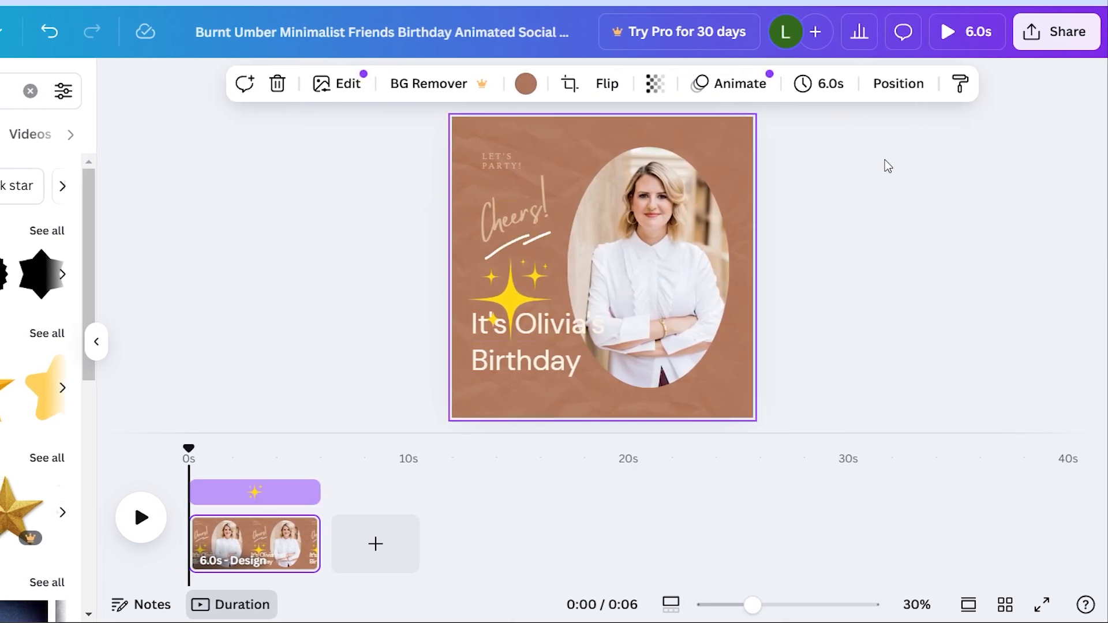
Step: Download the finished birthday design as an MP4 Video
left_click(1069, 43)
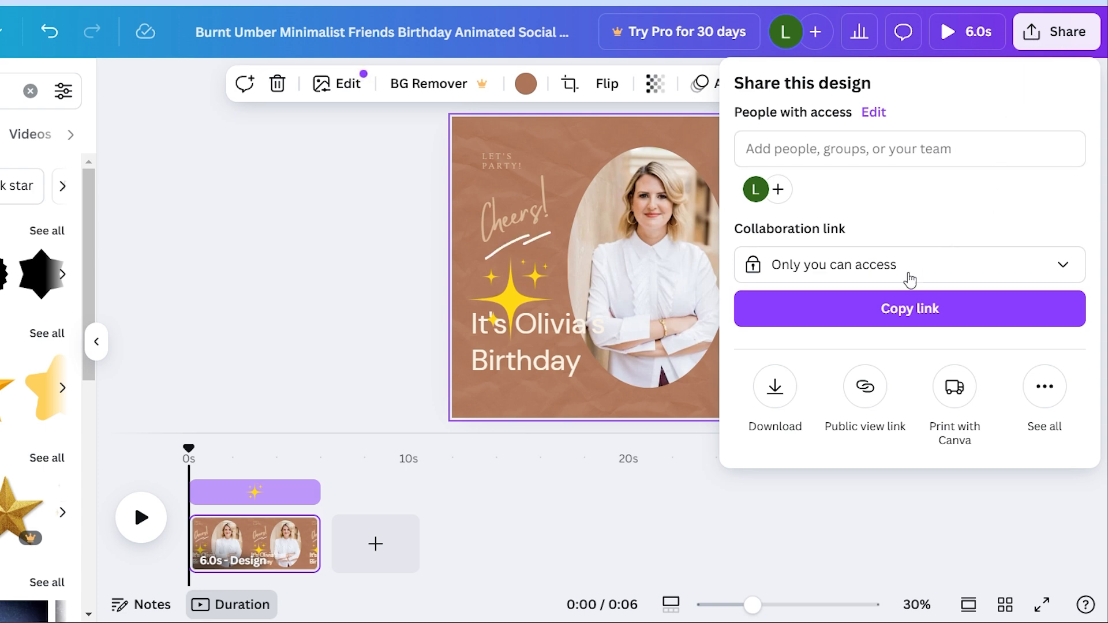
left_click(777, 395)
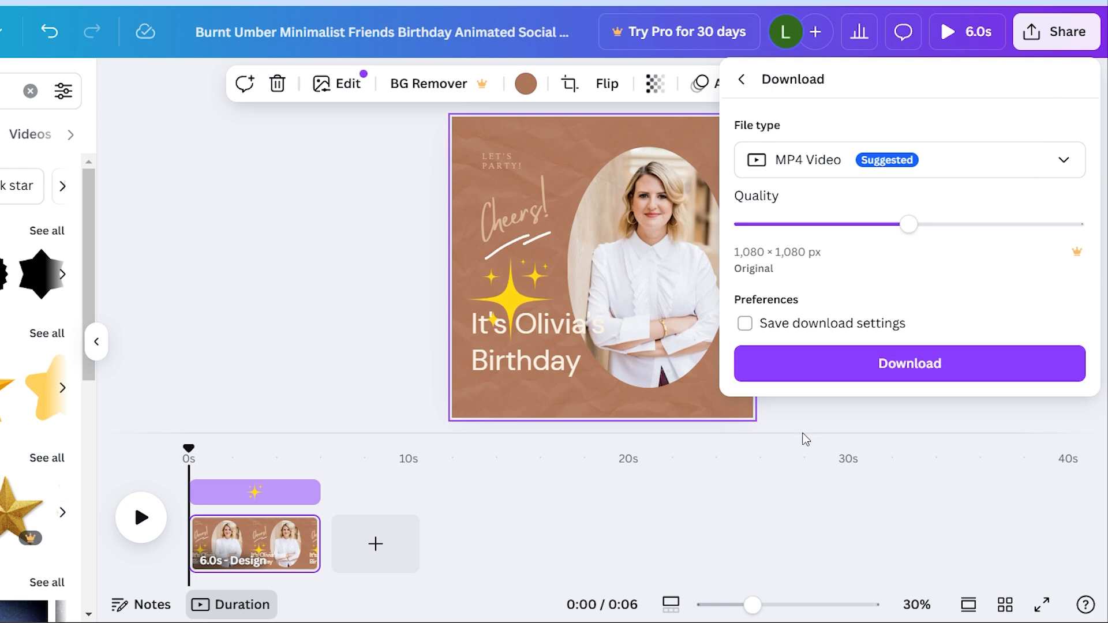
left_click(973, 171)
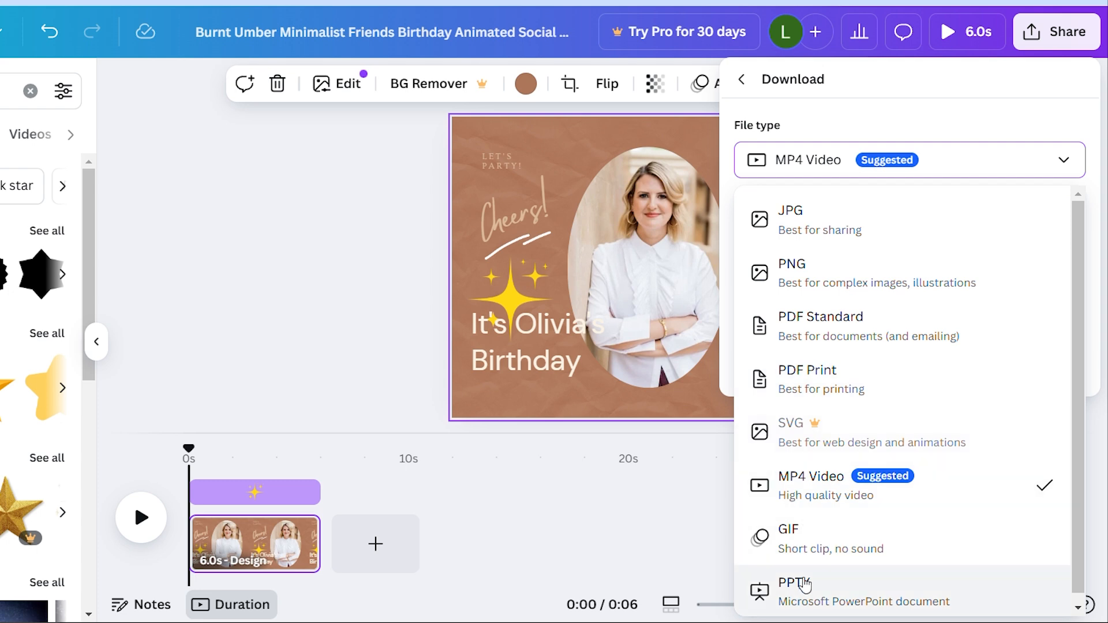
left_click(825, 500)
left_click(911, 379)
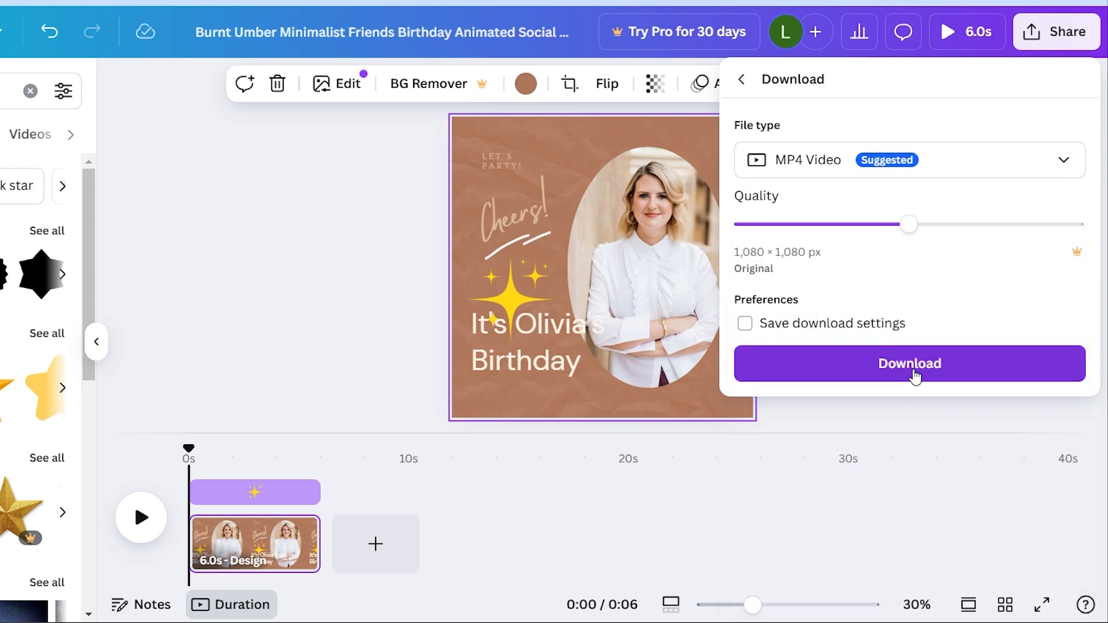